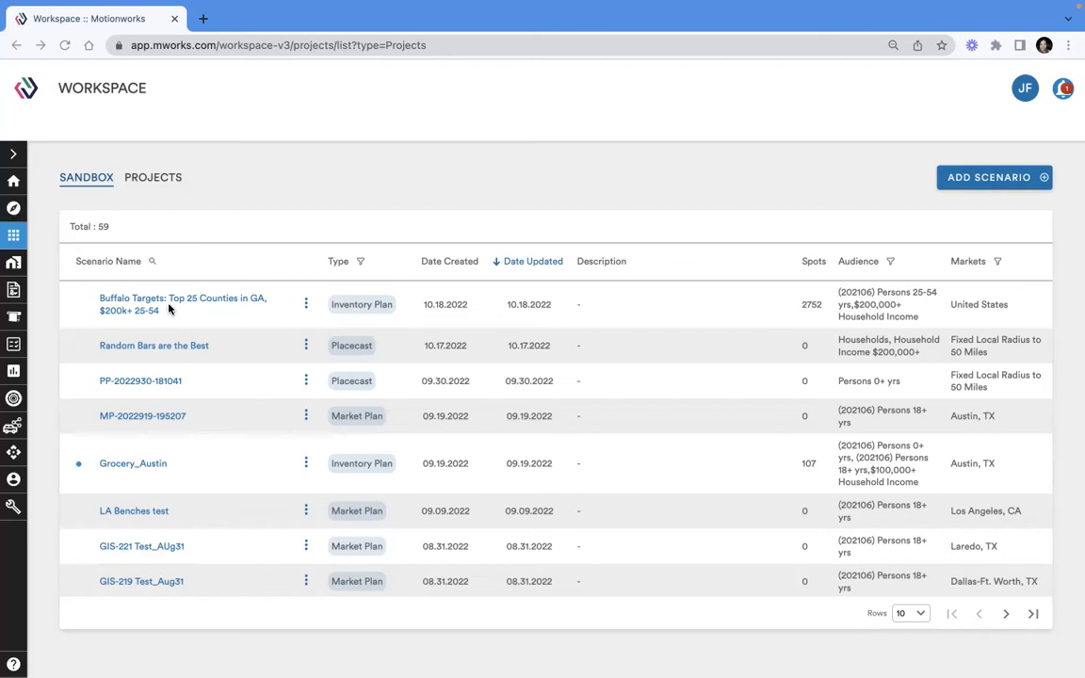
Start a new Standard Placecast plan in the Buffalo Wild Wings - Targeted in GA project.
{"action": "left_click", "coordinate": [165, 177]}
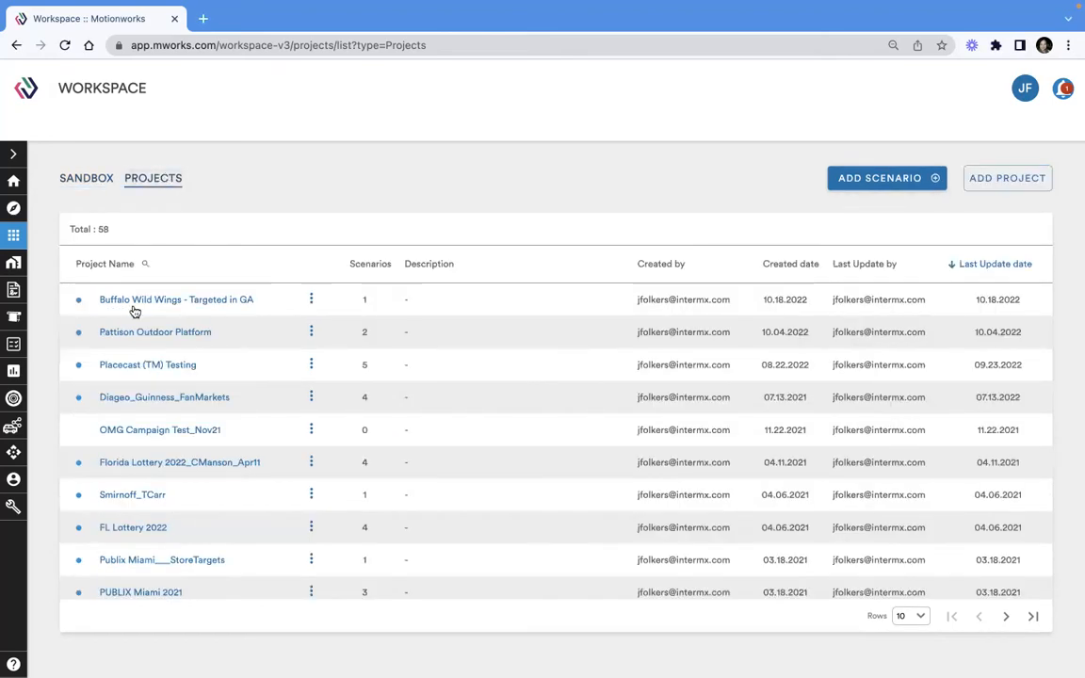
{"action": "left_click", "coordinate": [172, 303]}
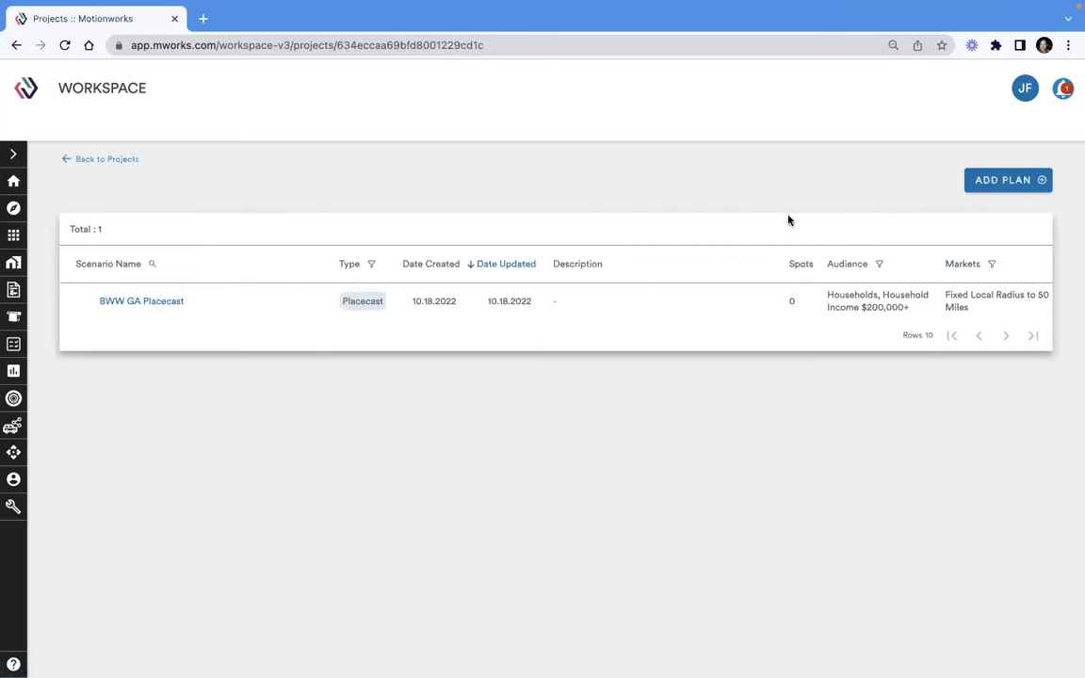
{"action": "left_click", "coordinate": [1006, 180]}
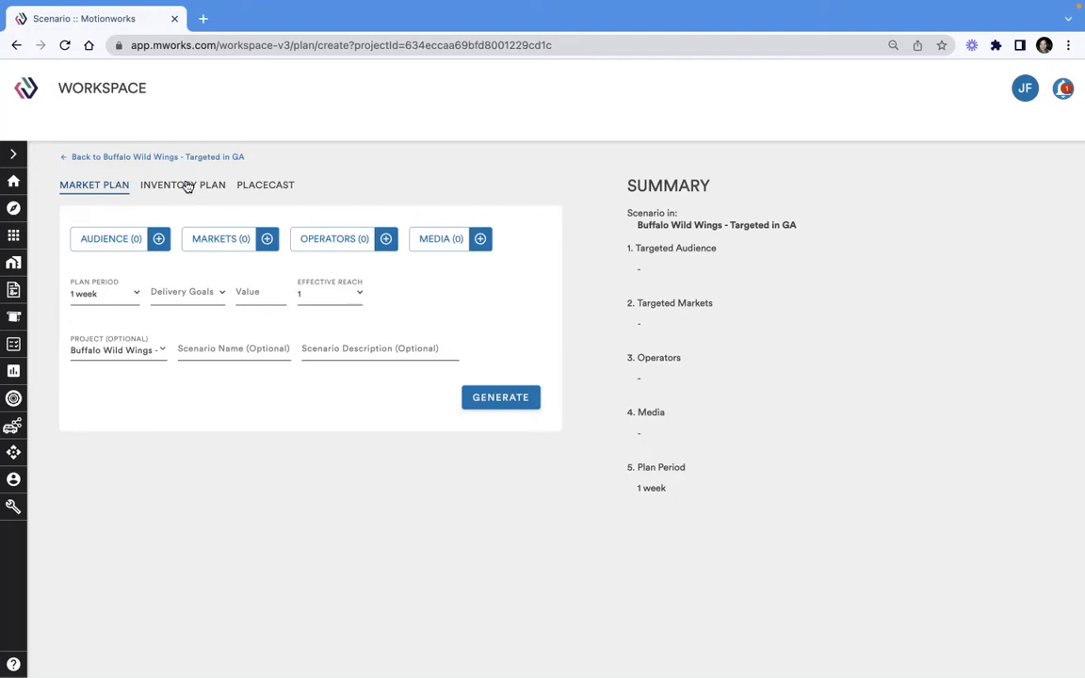
{"action": "left_click", "coordinate": [286, 186]}
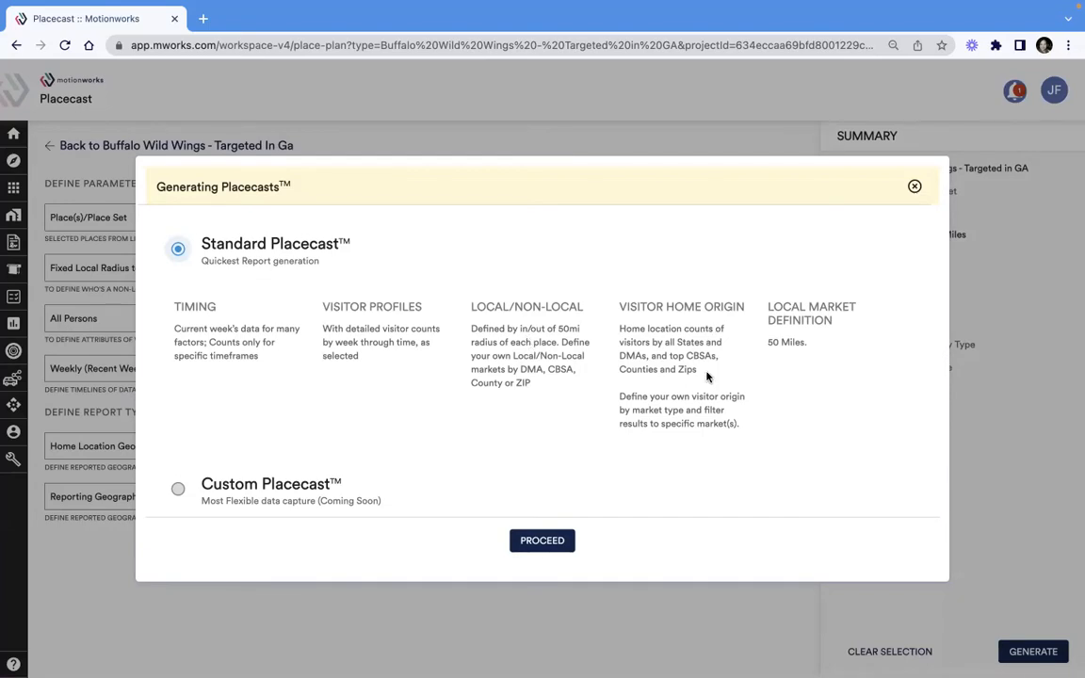
{"action": "left_click", "coordinate": [542, 543]}
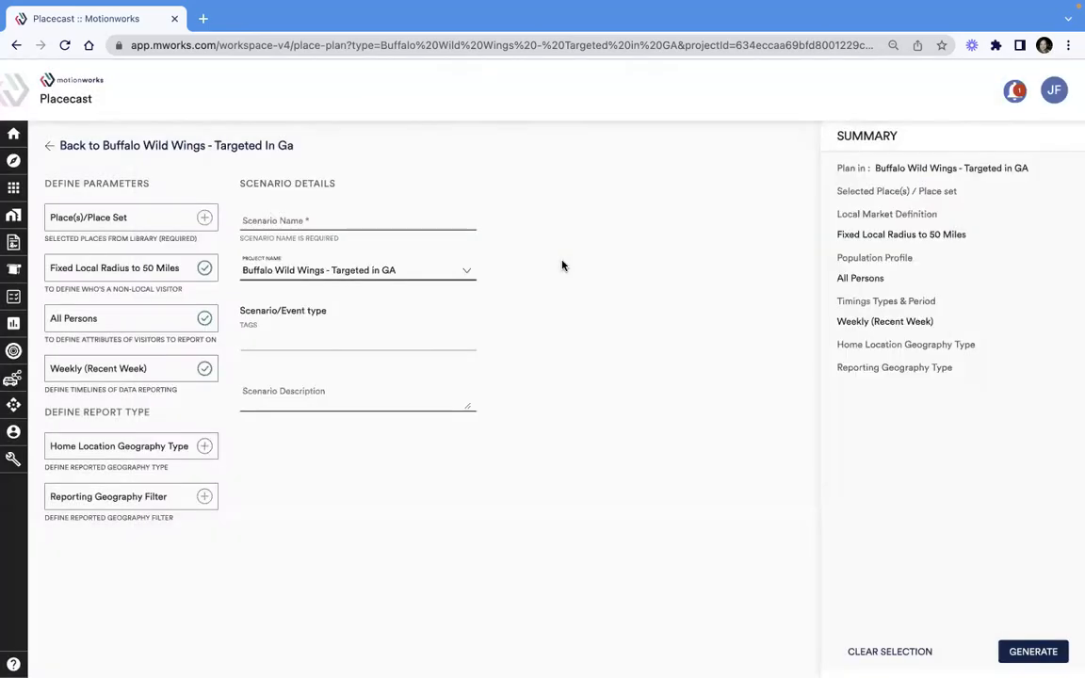
Add all places of the Buffalo Wild Wings GA place set to the Placecast plan.
{"action": "left_click", "coordinate": [157, 217]}
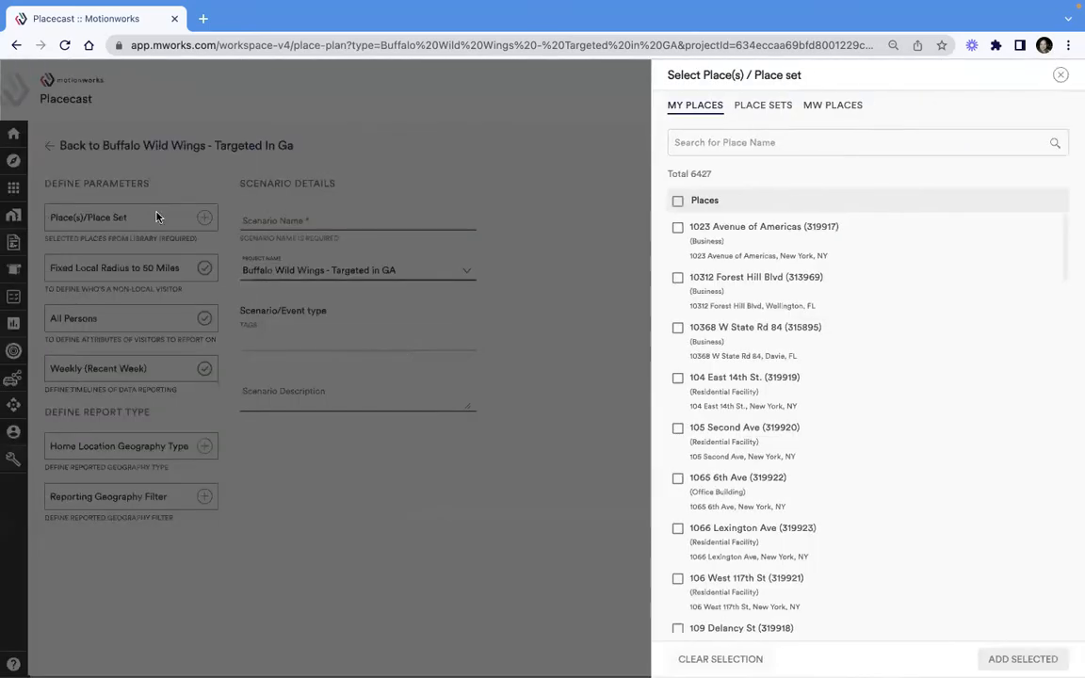
{"action": "left_click", "coordinate": [771, 109]}
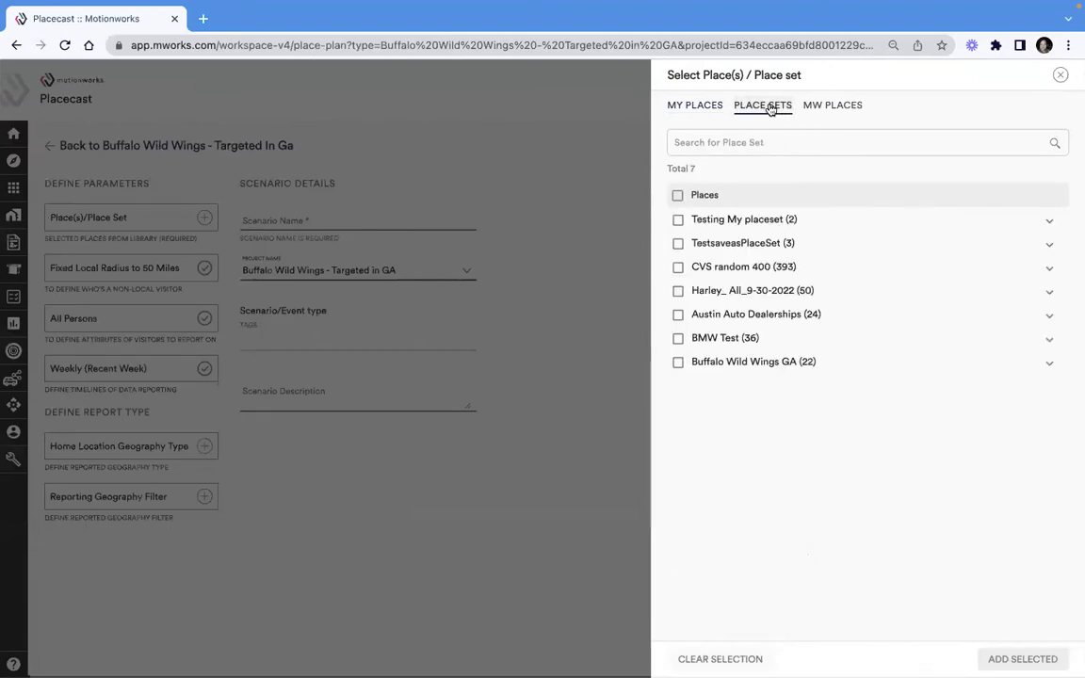
{"action": "left_click", "coordinate": [734, 367]}
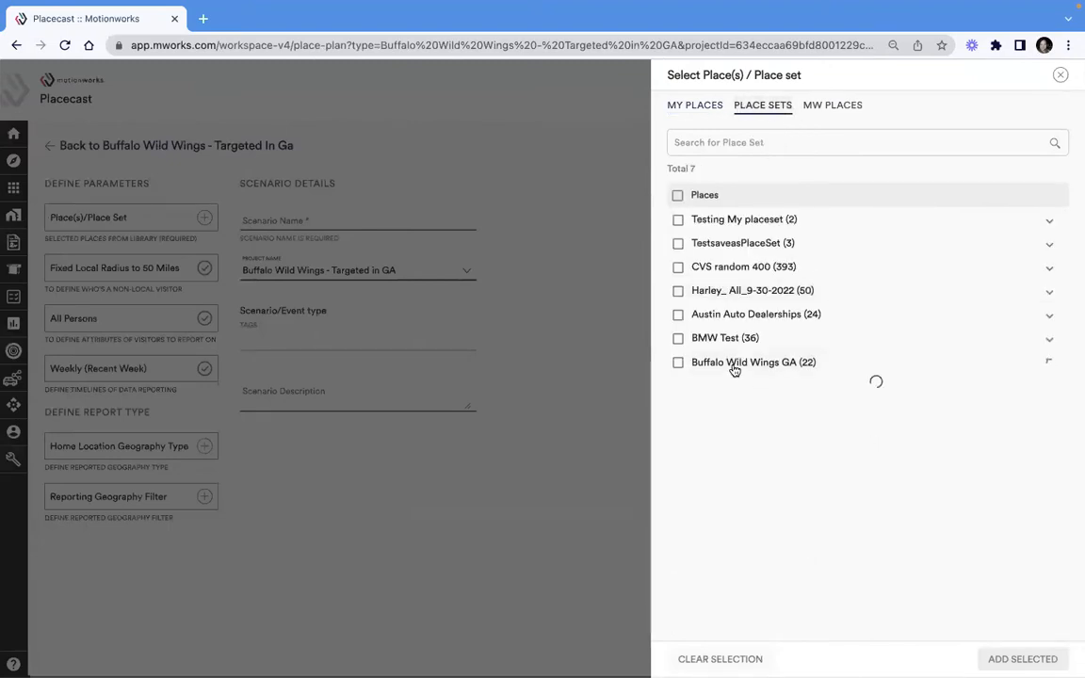
{"action": "left_click", "coordinate": [679, 363]}
{"action": "scroll", "coordinate": [874, 451], "scroll_direction": "down", "scroll_amount": 7}
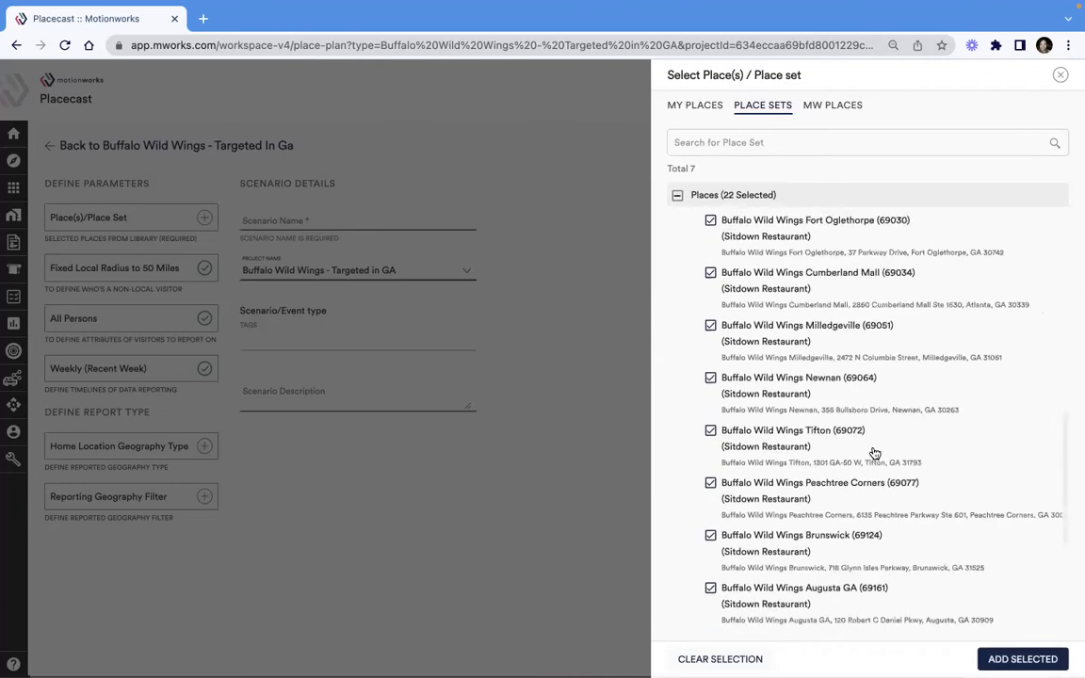
{"action": "left_click", "coordinate": [1010, 658]}
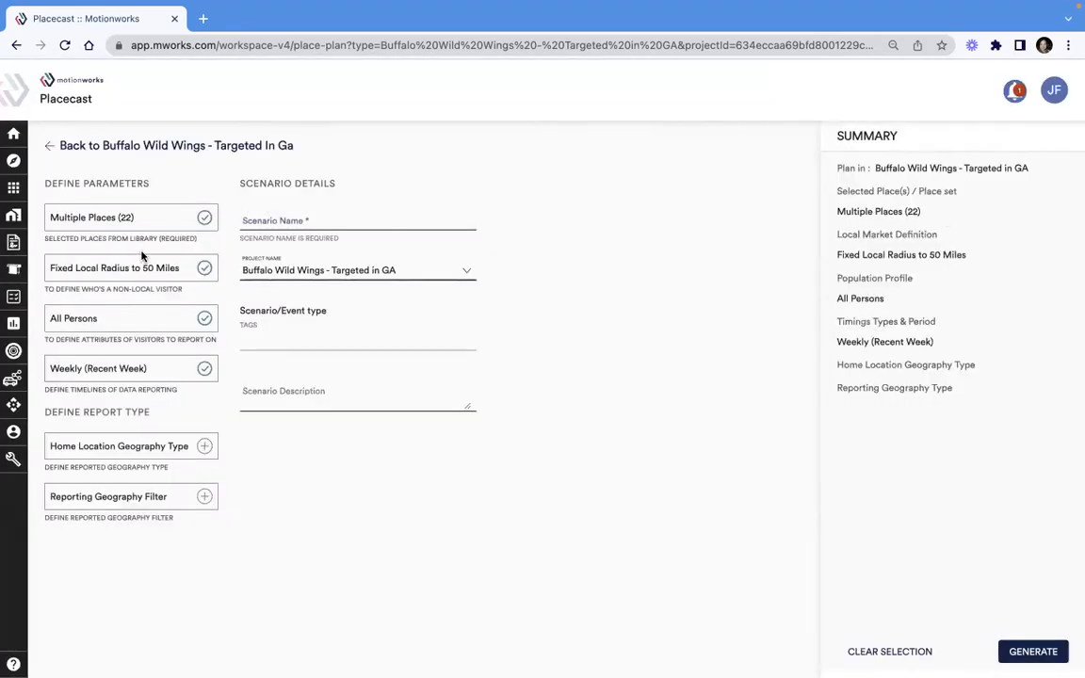
Set the population profile to the standard population segment Households, Household Income $200,000+.
{"action": "left_click", "coordinate": [135, 318]}
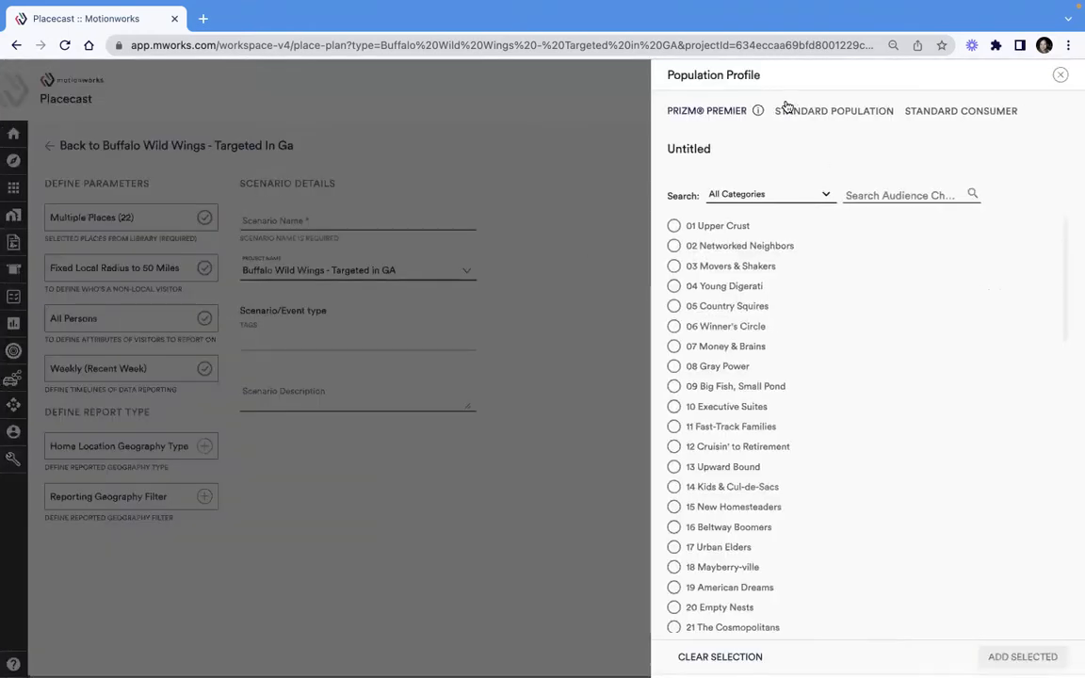
{"action": "left_click", "coordinate": [792, 111]}
{"action": "left_click", "coordinate": [763, 193]}
{"action": "type", "text": "200"}
{"action": "left_click", "coordinate": [795, 233]}
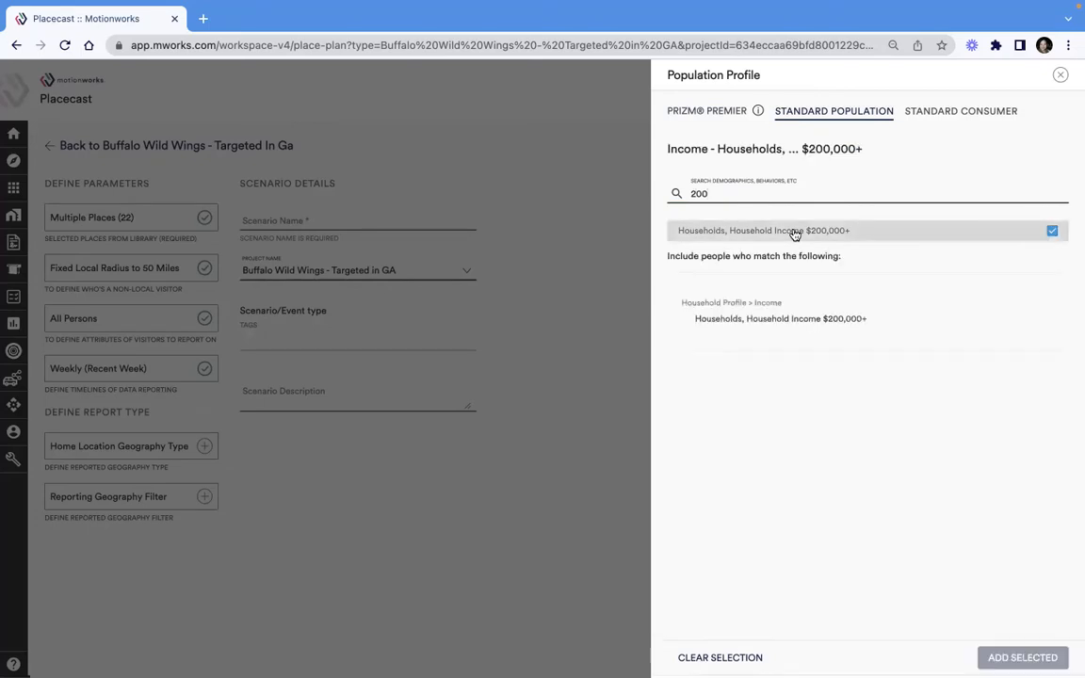
{"action": "left_click", "coordinate": [1023, 658]}
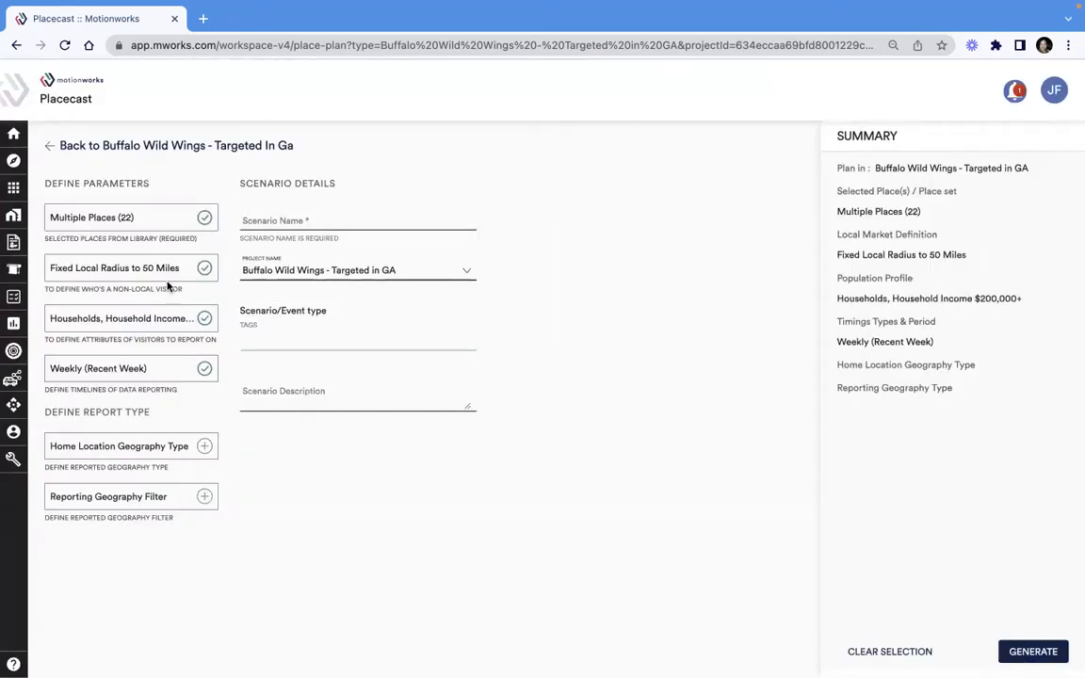
Set the report timing to Annually for the years 2021, 2020 and 2019.
{"action": "left_click", "coordinate": [165, 369]}
{"action": "left_click", "coordinate": [798, 164]}
{"action": "left_click", "coordinate": [768, 177]}
{"action": "left_click", "coordinate": [693, 249]}
{"action": "left_click", "coordinate": [692, 272]}
{"action": "left_click", "coordinate": [693, 297]}
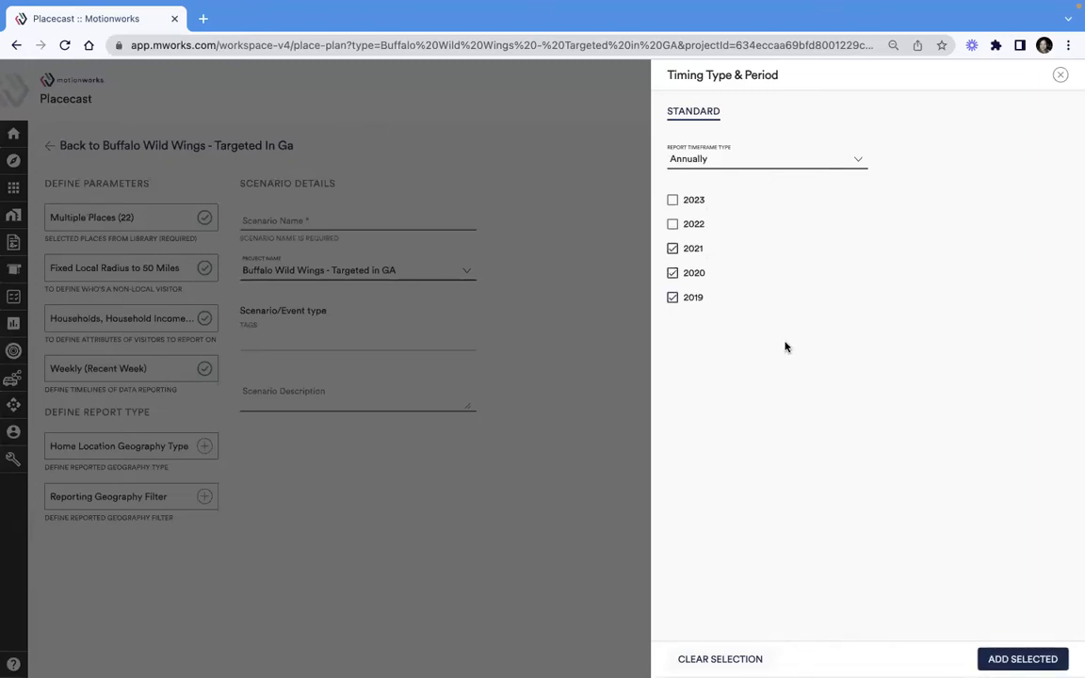
{"action": "left_click", "coordinate": [1022, 659]}
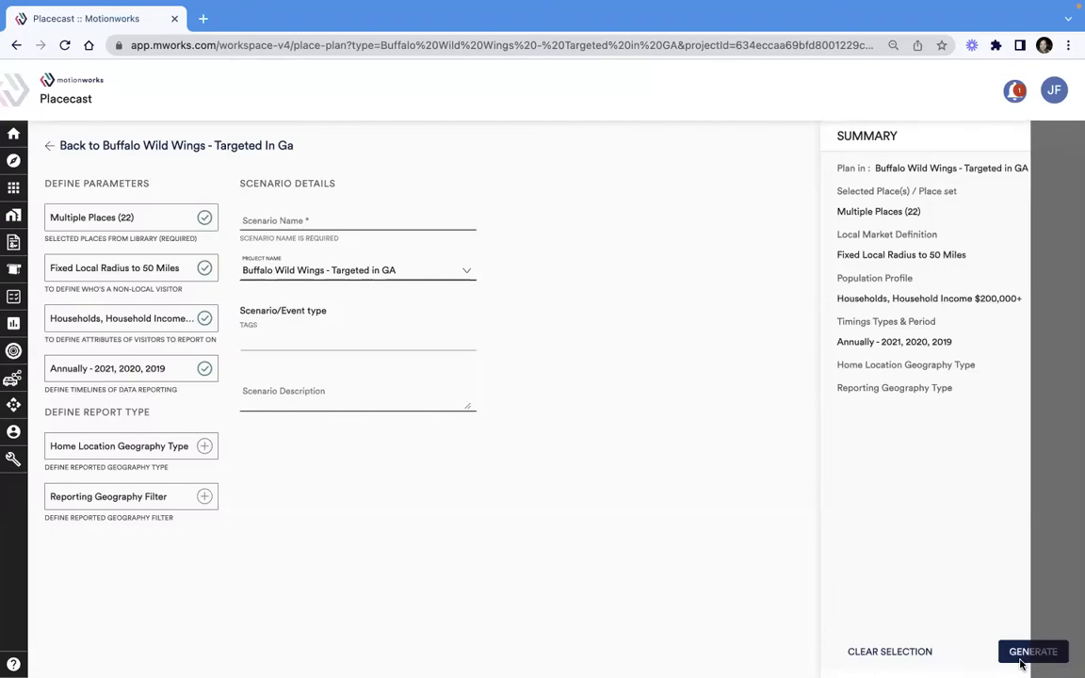
Define the report type with County as home location geography and Top 10 as reporting geography filter.
{"action": "left_click", "coordinate": [164, 444]}
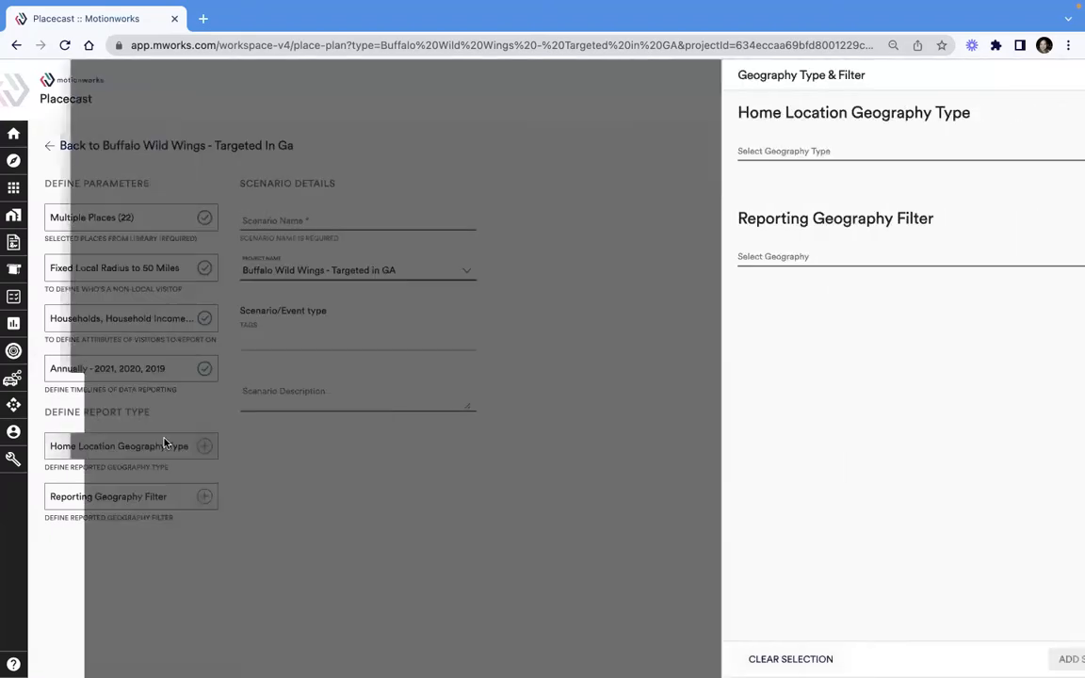
{"action": "left_click", "coordinate": [910, 148]}
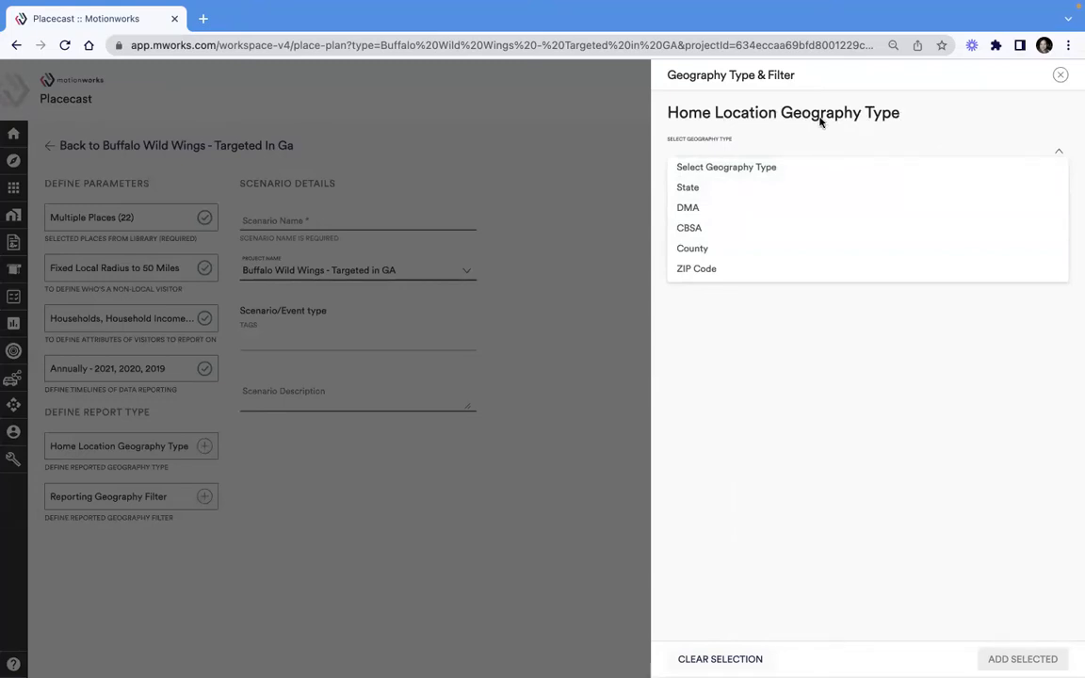
{"action": "left_click", "coordinate": [716, 250]}
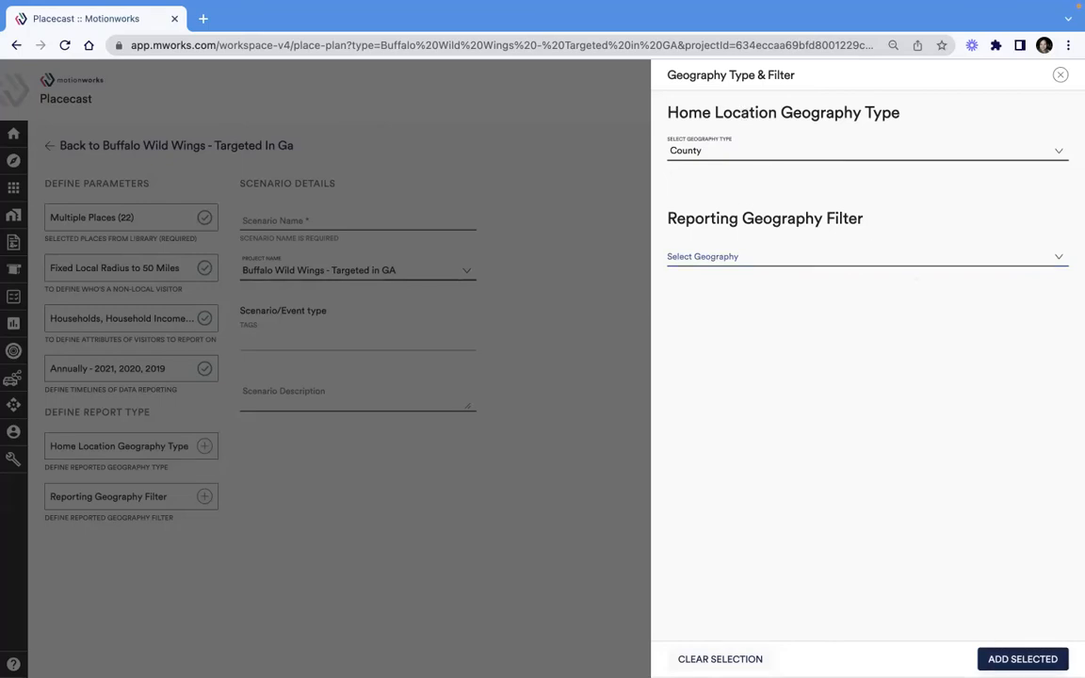
{"action": "left_click", "coordinate": [1023, 660]}
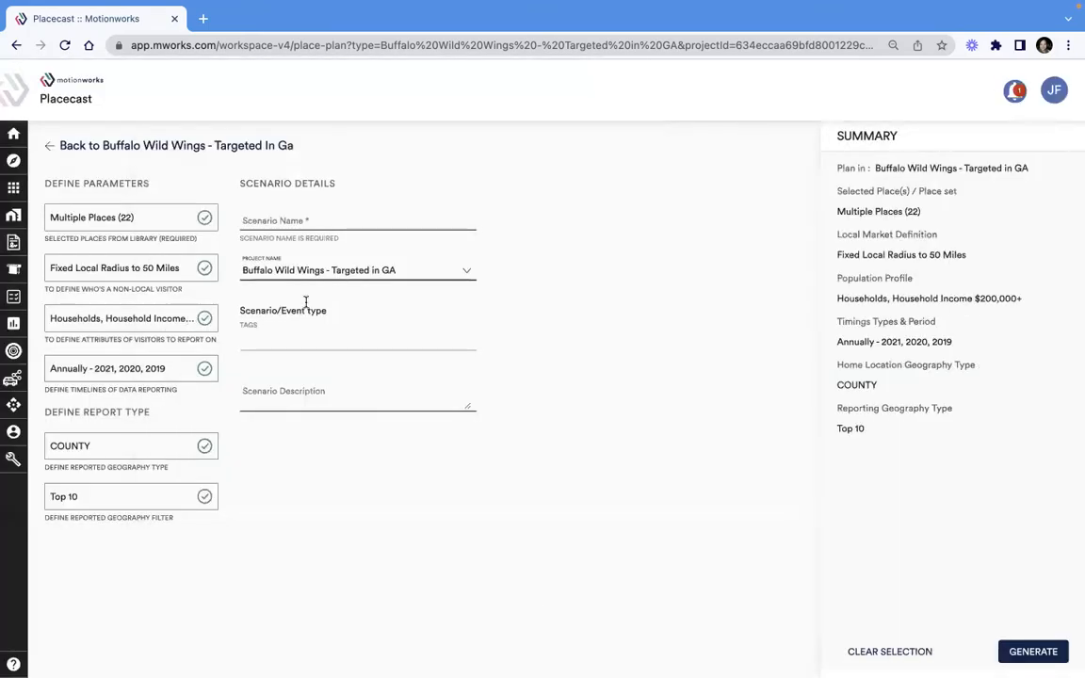
Name the scenario "BWW Places_200K+_annually 2019-2021" and generate the Placecast.
{"action": "left_click", "coordinate": [314, 221]}
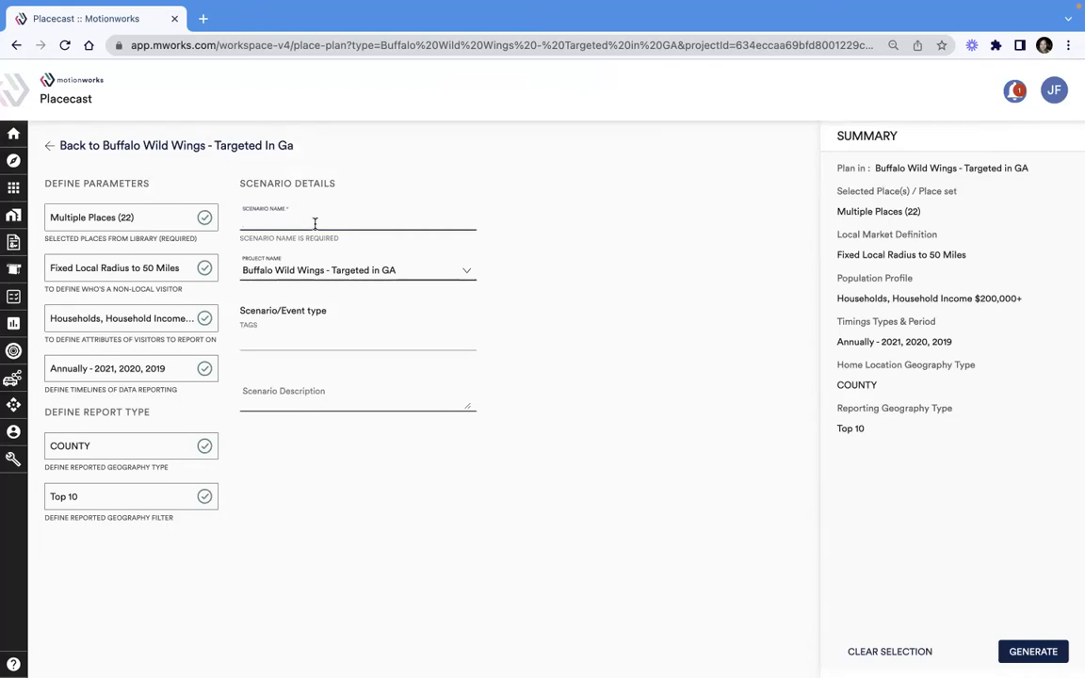
{"action": "type", "text": "BWW Places_200K+_an"}
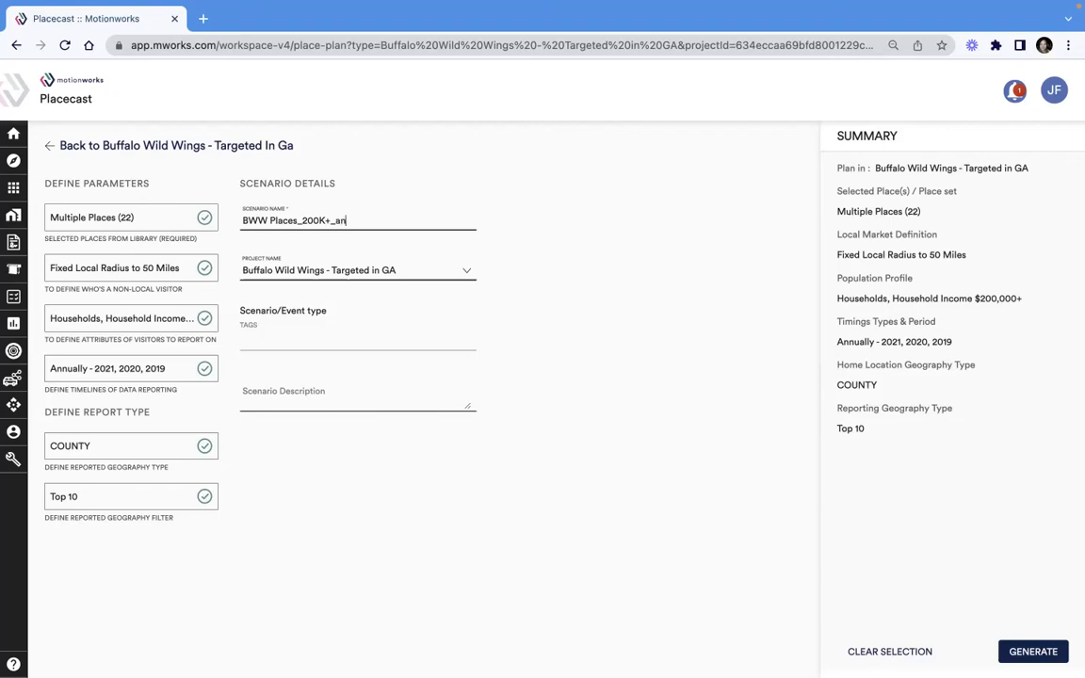
{"action": "type", "text": "nually 2019-2021"}
{"action": "left_click", "coordinate": [1034, 652]}
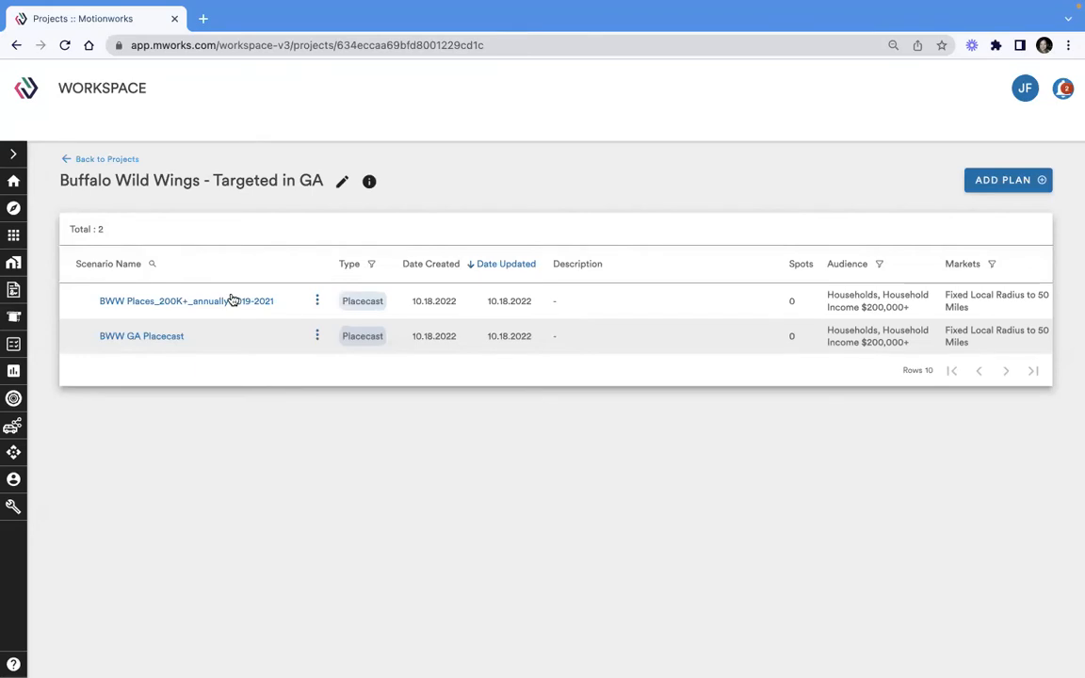
Check the job notifications, close them and open the BWW Places_200K+_annually 2019-2021 scenario.
{"action": "left_click", "coordinate": [1064, 89]}
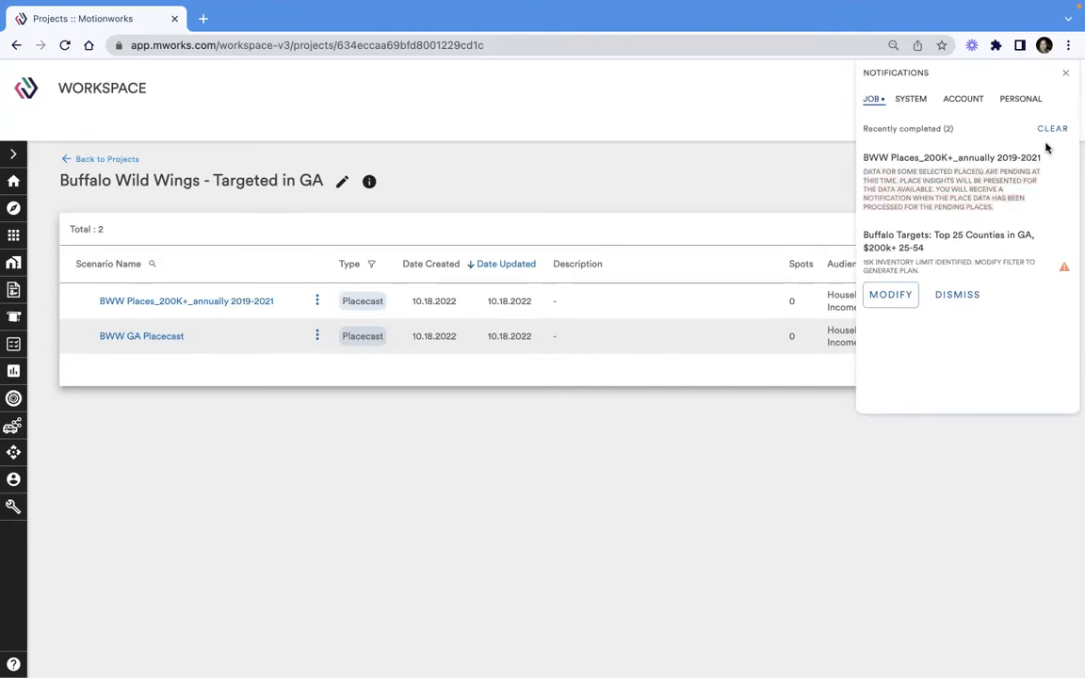
{"action": "left_click", "coordinate": [1068, 75]}
{"action": "left_click", "coordinate": [242, 301]}
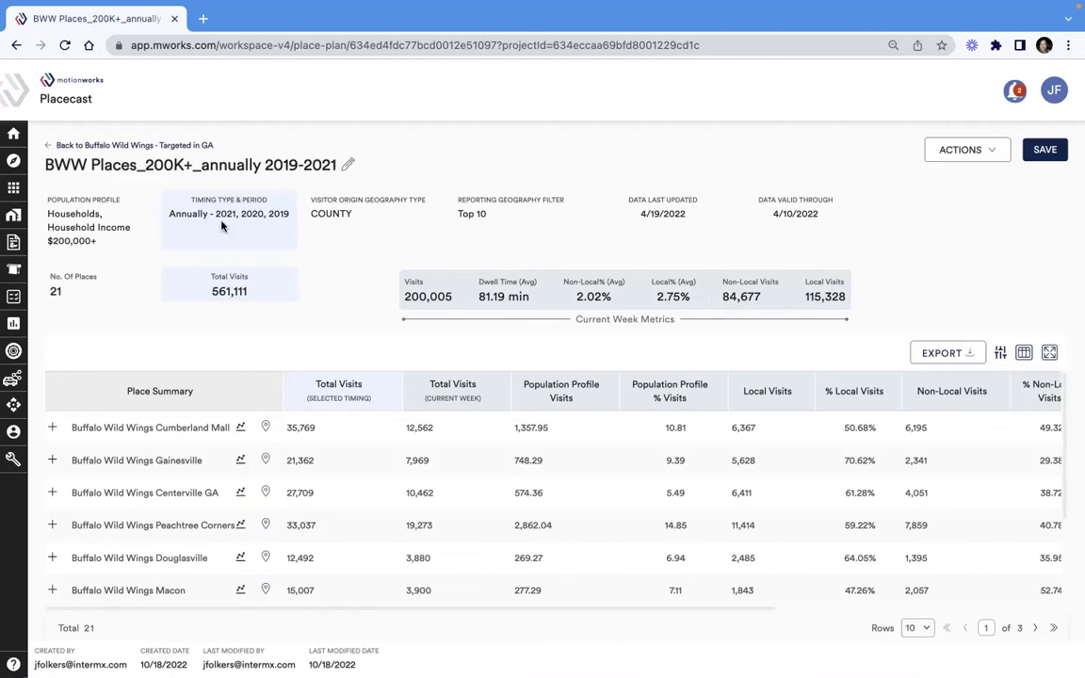
Examine the total visits and population profile visits of each restaurant in the place summary table.
{"action": "scroll", "coordinate": [291, 425], "scroll_direction": "down", "scroll_amount": 3}
{"action": "scroll", "coordinate": [287, 435], "scroll_direction": "up", "scroll_amount": 1}
{"action": "scroll", "coordinate": [285, 521], "scroll_direction": "down", "scroll_amount": 1}
{"action": "scroll", "coordinate": [286, 521], "scroll_direction": "up", "scroll_amount": 2}
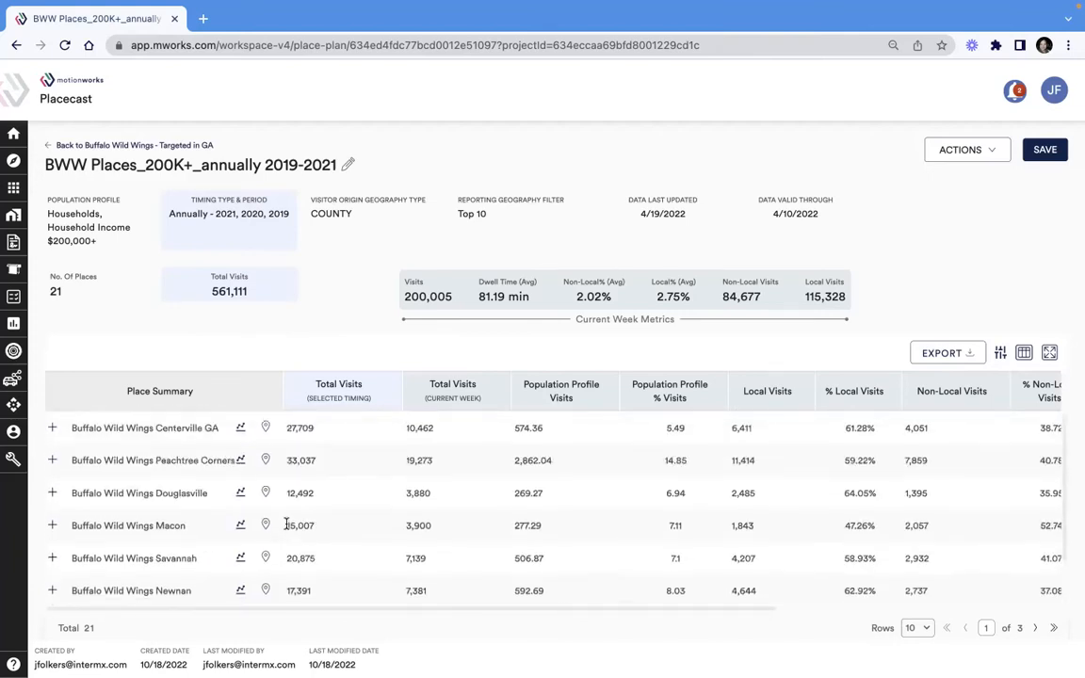
{"action": "scroll", "coordinate": [309, 576], "scroll_direction": "down", "scroll_amount": 1}
{"action": "scroll", "coordinate": [310, 574], "scroll_direction": "down", "scroll_amount": 2}
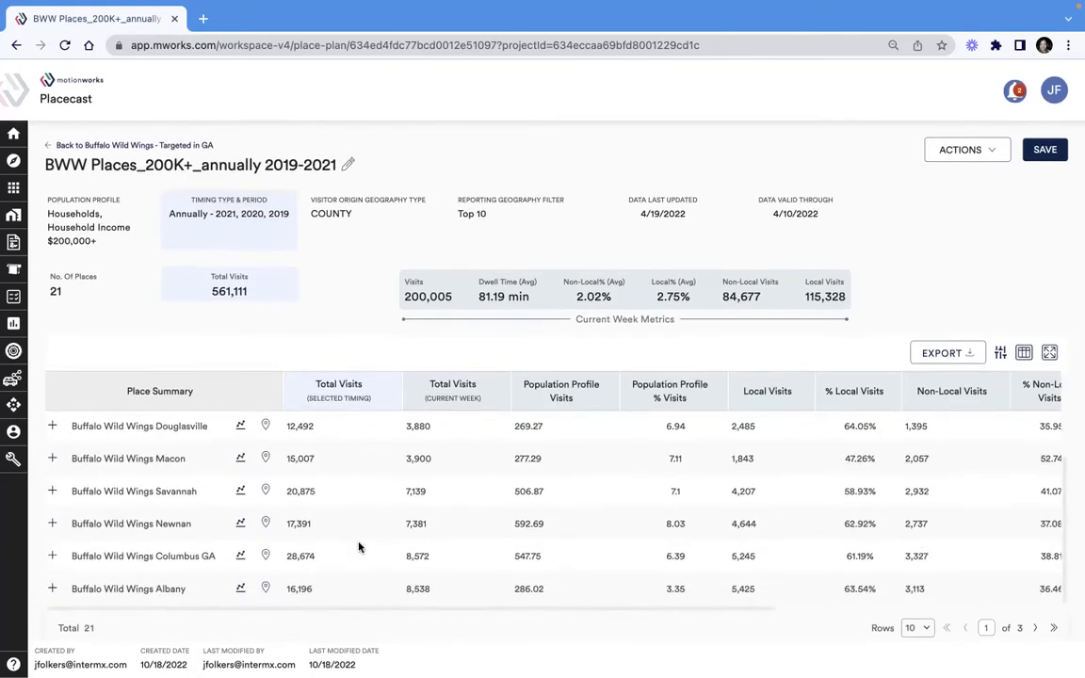
{"action": "scroll", "coordinate": [358, 548], "scroll_direction": "up", "scroll_amount": 4}
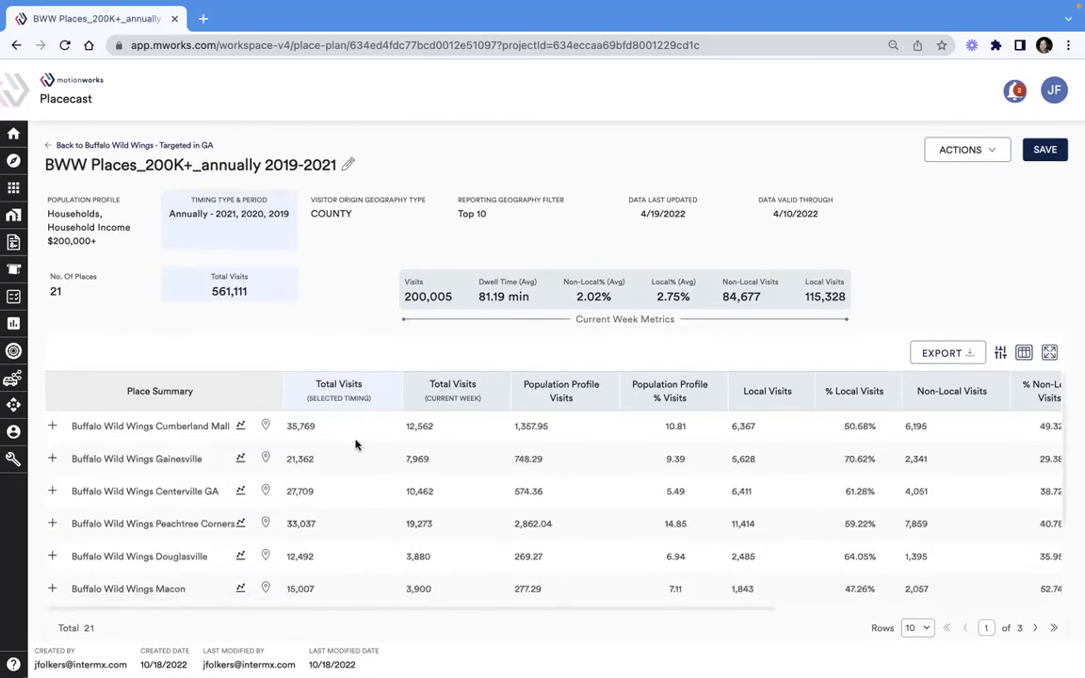
{"action": "scroll", "coordinate": [563, 537], "scroll_direction": "down", "scroll_amount": 4}
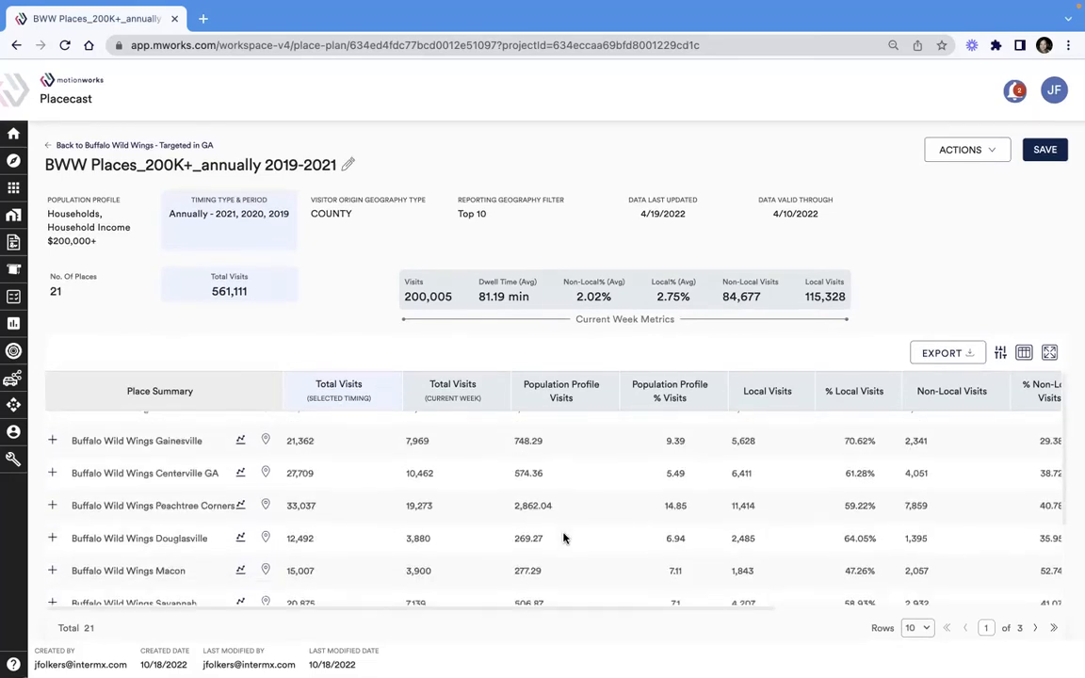
{"action": "scroll", "coordinate": [558, 560], "scroll_direction": "up", "scroll_amount": 3}
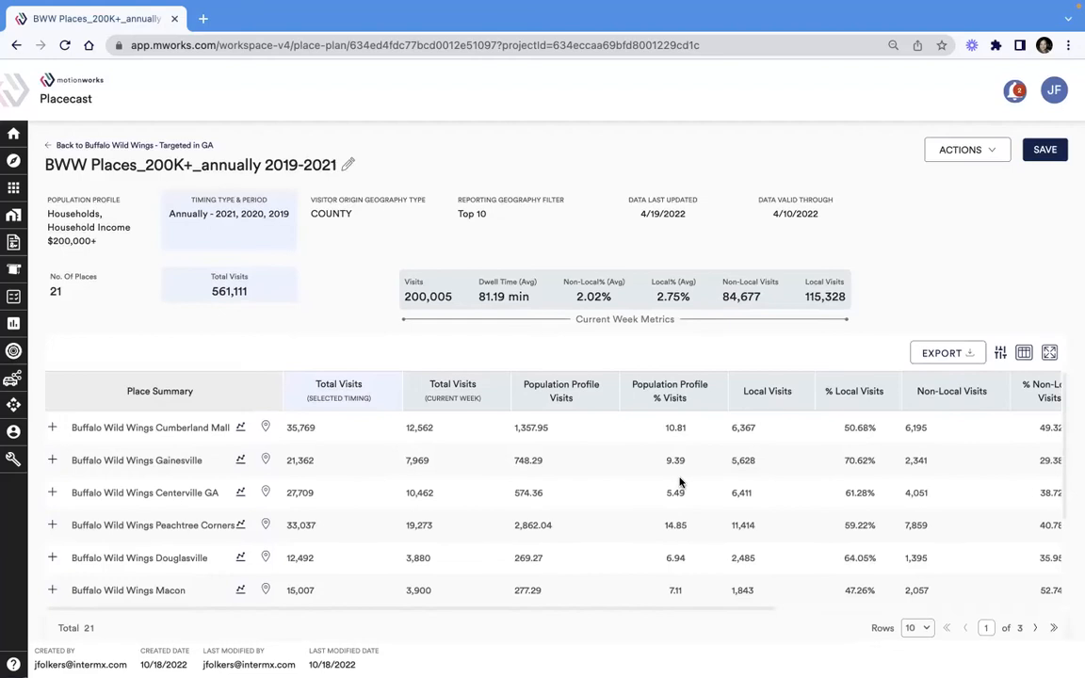
Review the remaining table columns per restaurant, from local and non-local visits to visit frequency, dwell time and unique long trips.
{"action": "scroll", "coordinate": [680, 482], "scroll_direction": "right", "scroll_amount": 5}
{"action": "scroll", "coordinate": [716, 515], "scroll_direction": "right", "scroll_amount": 2}
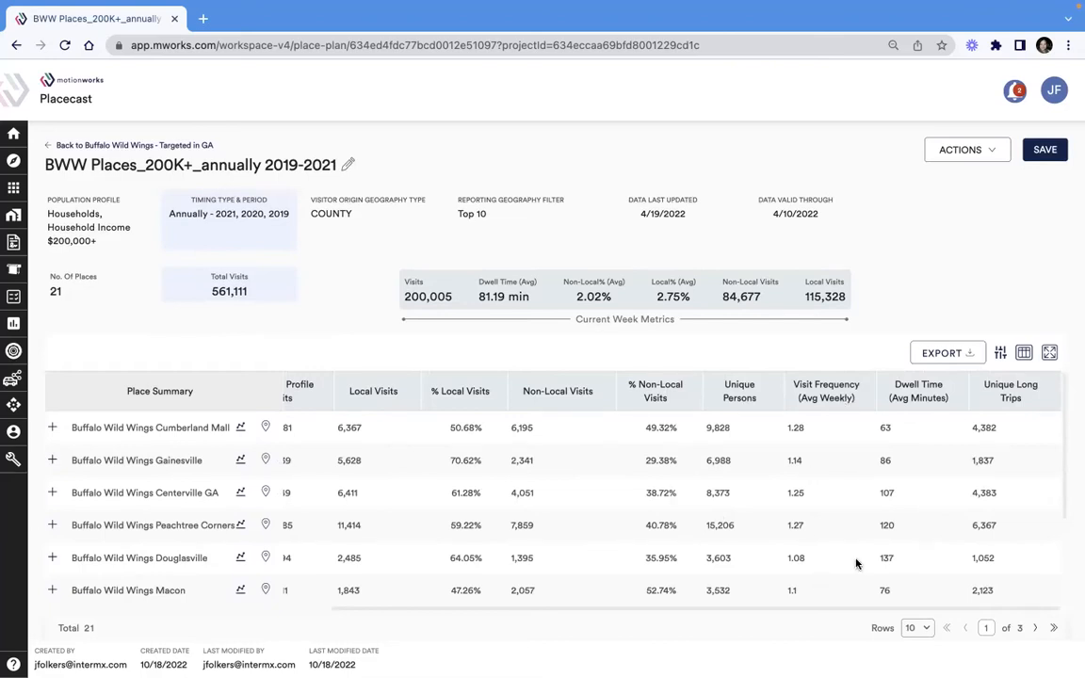
{"action": "scroll", "coordinate": [919, 530], "scroll_direction": "down", "scroll_amount": 1}
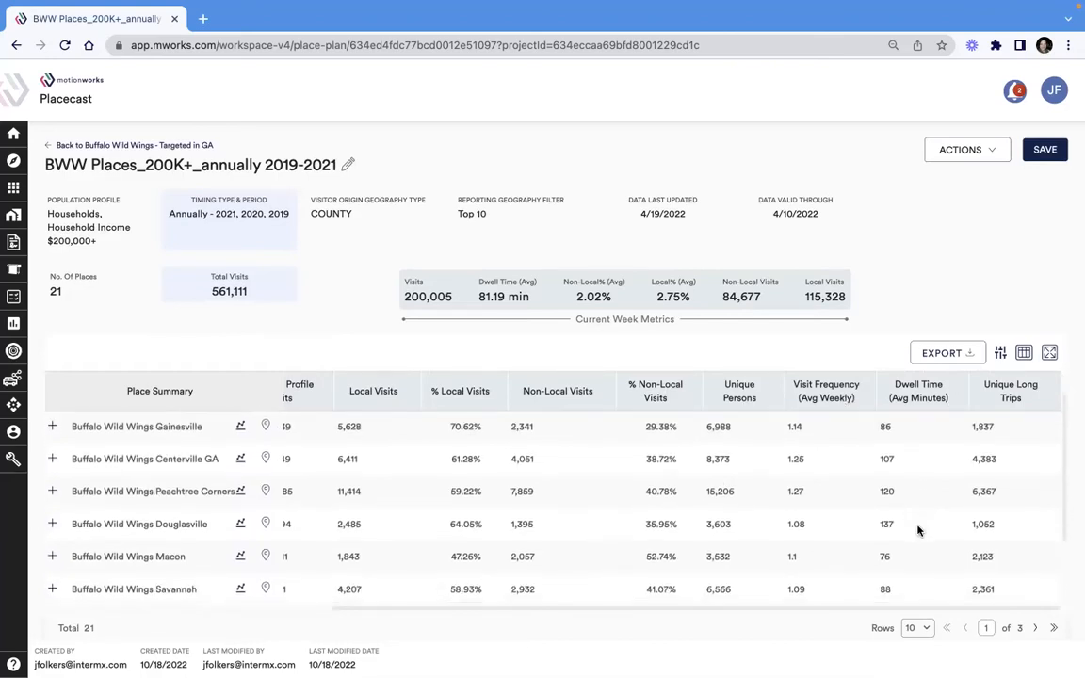
{"action": "scroll", "coordinate": [919, 531], "scroll_direction": "down", "scroll_amount": 2}
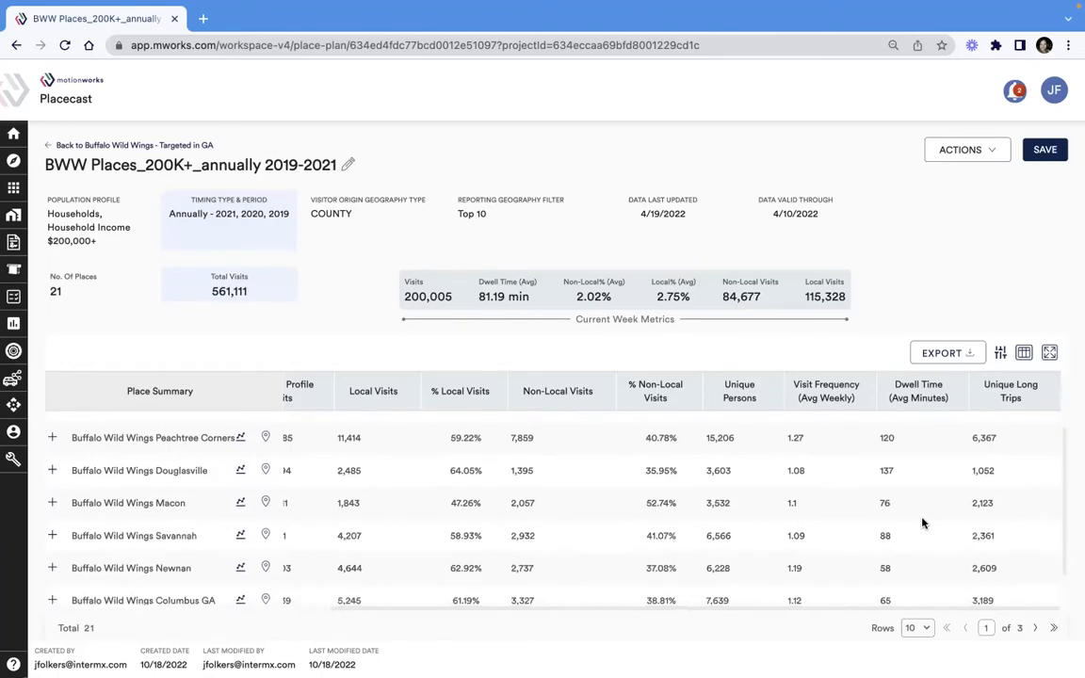
{"action": "scroll", "coordinate": [924, 523], "scroll_direction": "down", "scroll_amount": 1}
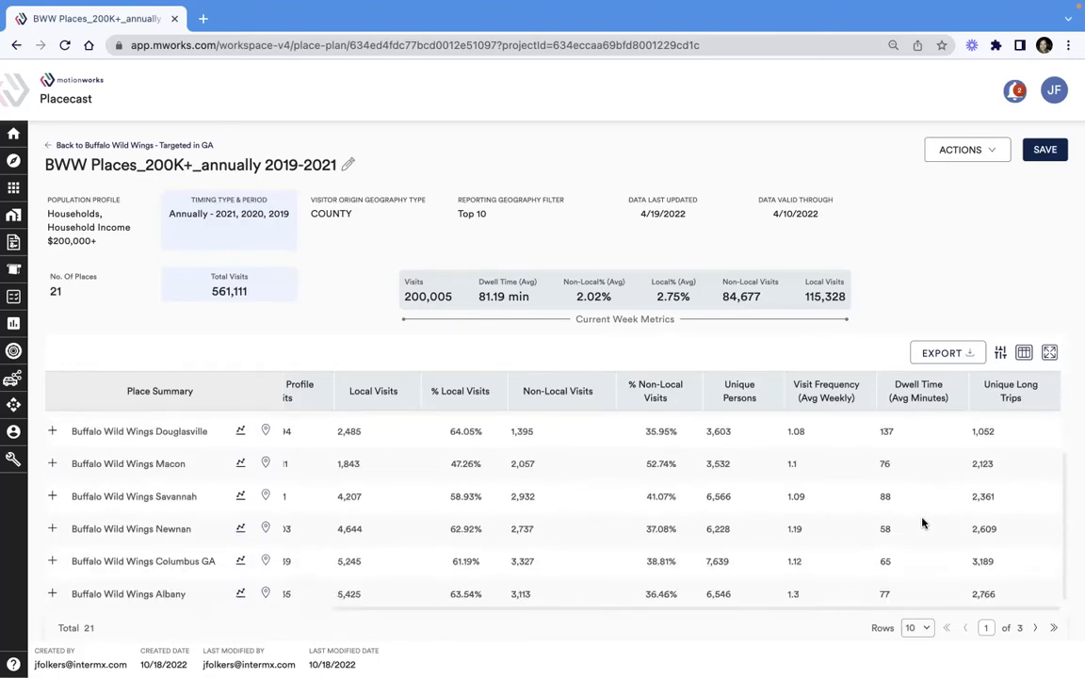
{"action": "scroll", "coordinate": [923, 524], "scroll_direction": "left", "scroll_amount": 3}
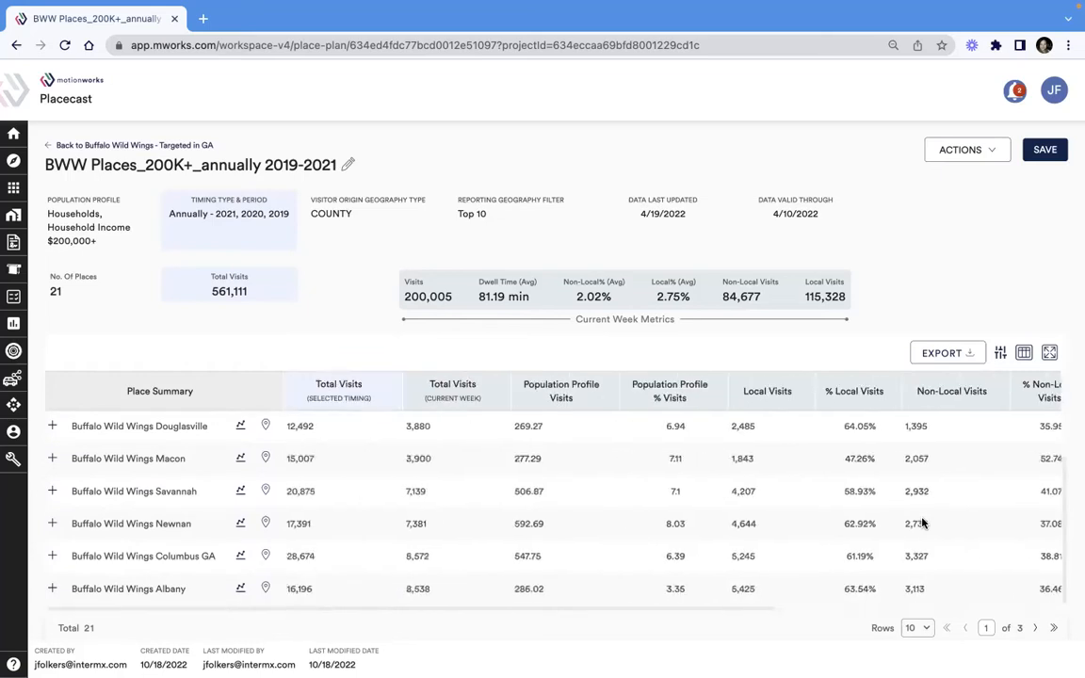
{"action": "scroll", "coordinate": [922, 517], "scroll_direction": "up", "scroll_amount": 2}
{"action": "scroll", "coordinate": [922, 517], "scroll_direction": "up", "scroll_amount": 2}
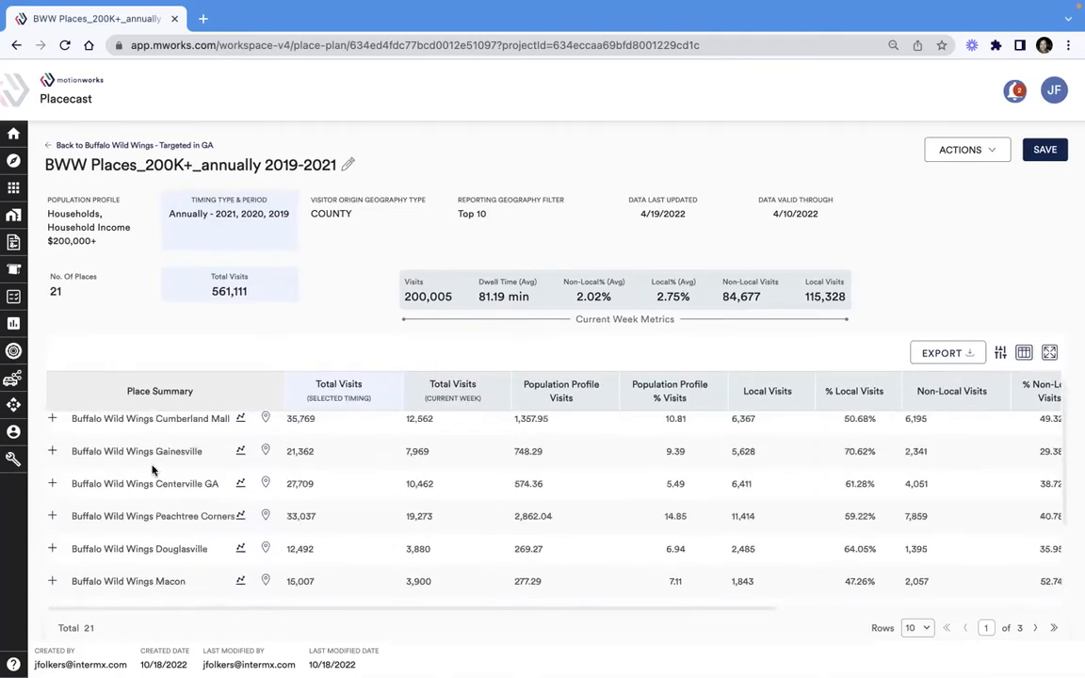
Expand the Buffalo Wild Wings Gainesville row, review its visitation by county and by annual timing period, and collapse it again.
{"action": "left_click", "coordinate": [51, 452]}
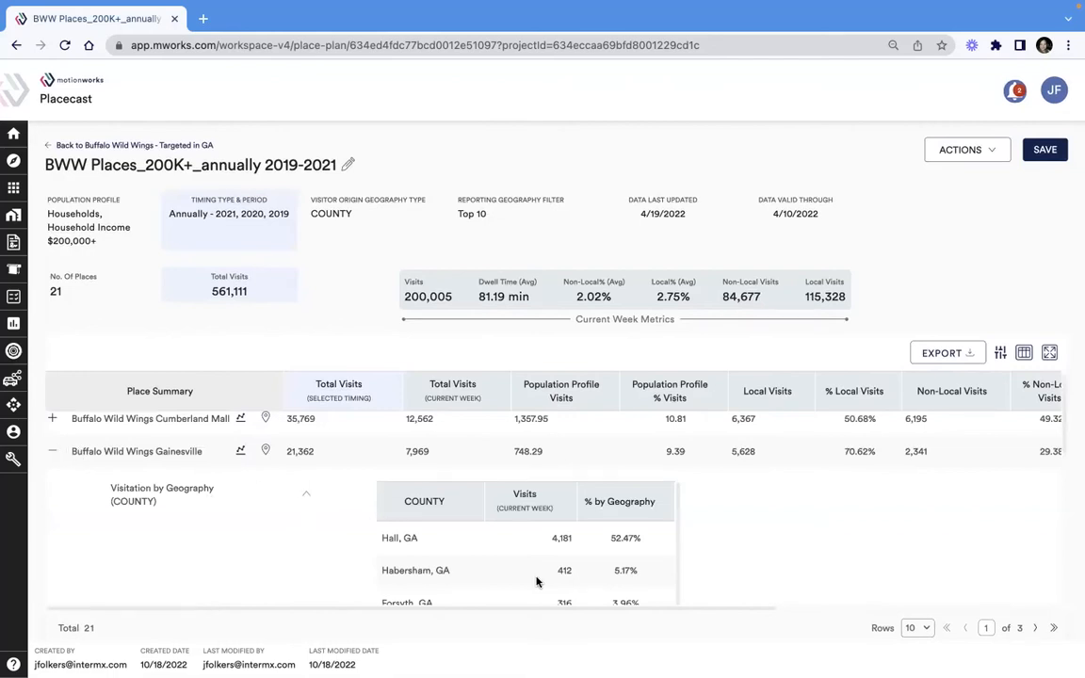
{"action": "scroll", "coordinate": [535, 583], "scroll_direction": "down", "scroll_amount": 2}
{"action": "scroll", "coordinate": [536, 583], "scroll_direction": "down", "scroll_amount": 1}
{"action": "left_click", "coordinate": [306, 496]}
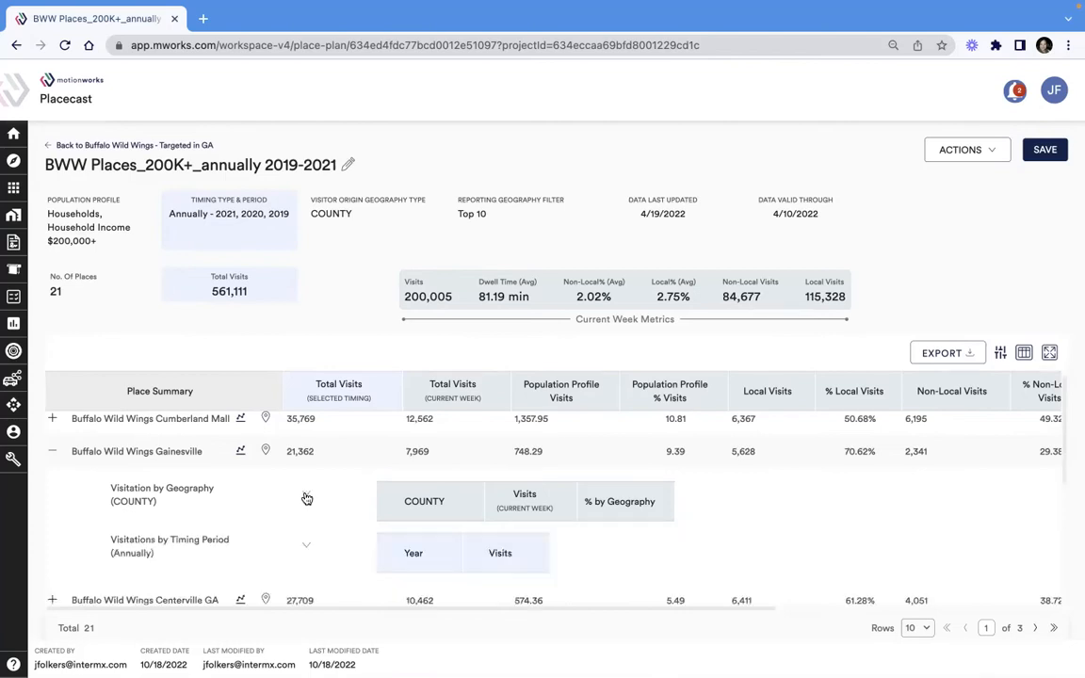
{"action": "left_click", "coordinate": [306, 550]}
{"action": "scroll", "coordinate": [467, 537], "scroll_direction": "down", "scroll_amount": 2}
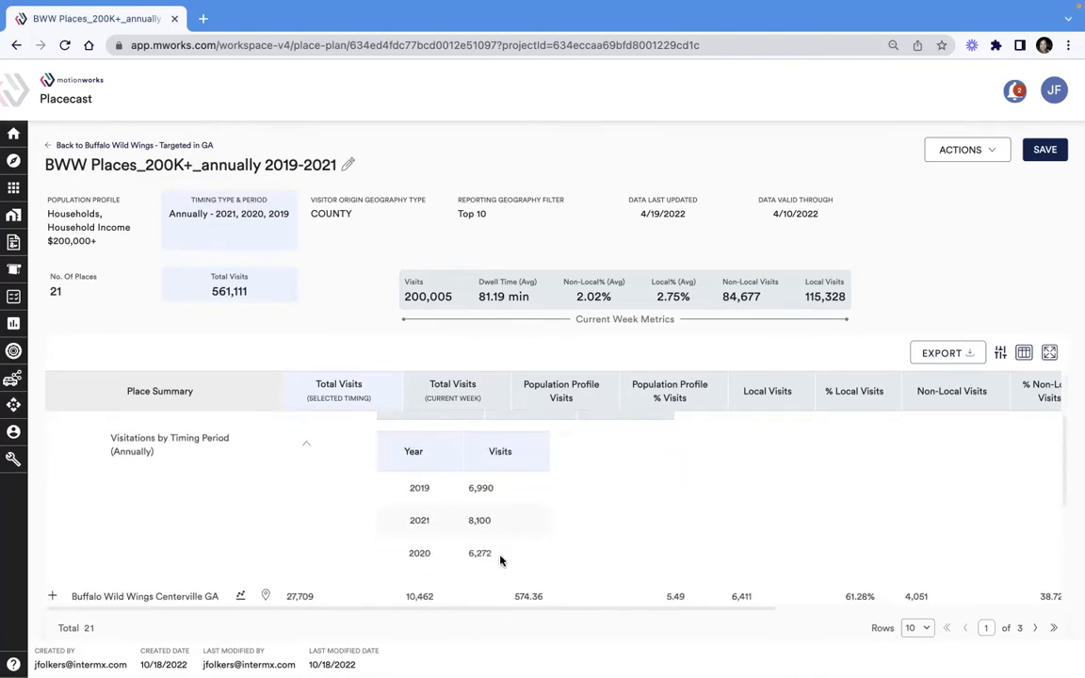
{"action": "scroll", "coordinate": [500, 560], "scroll_direction": "up", "scroll_amount": 1}
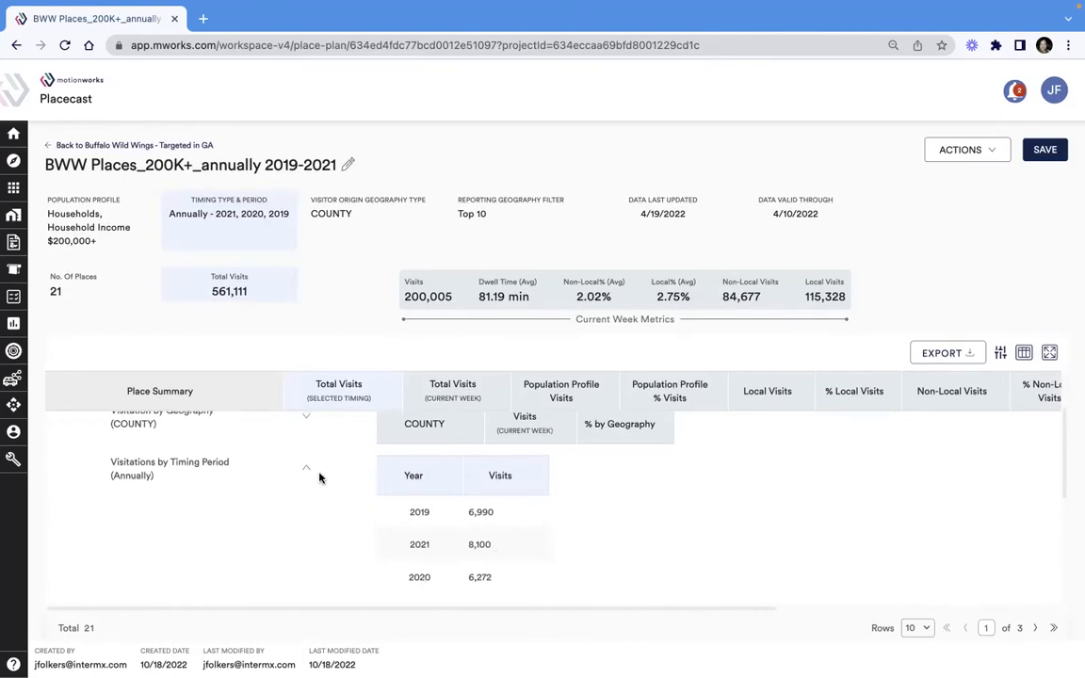
{"action": "scroll", "coordinate": [311, 471], "scroll_direction": "up", "scroll_amount": 2}
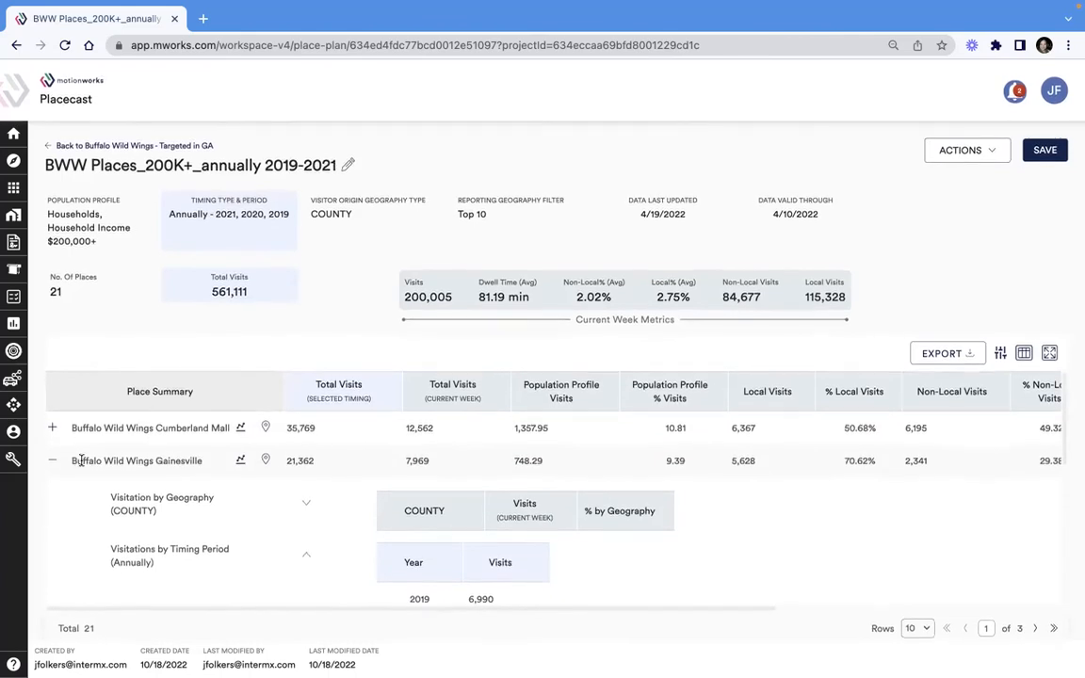
{"action": "left_click", "coordinate": [51, 461]}
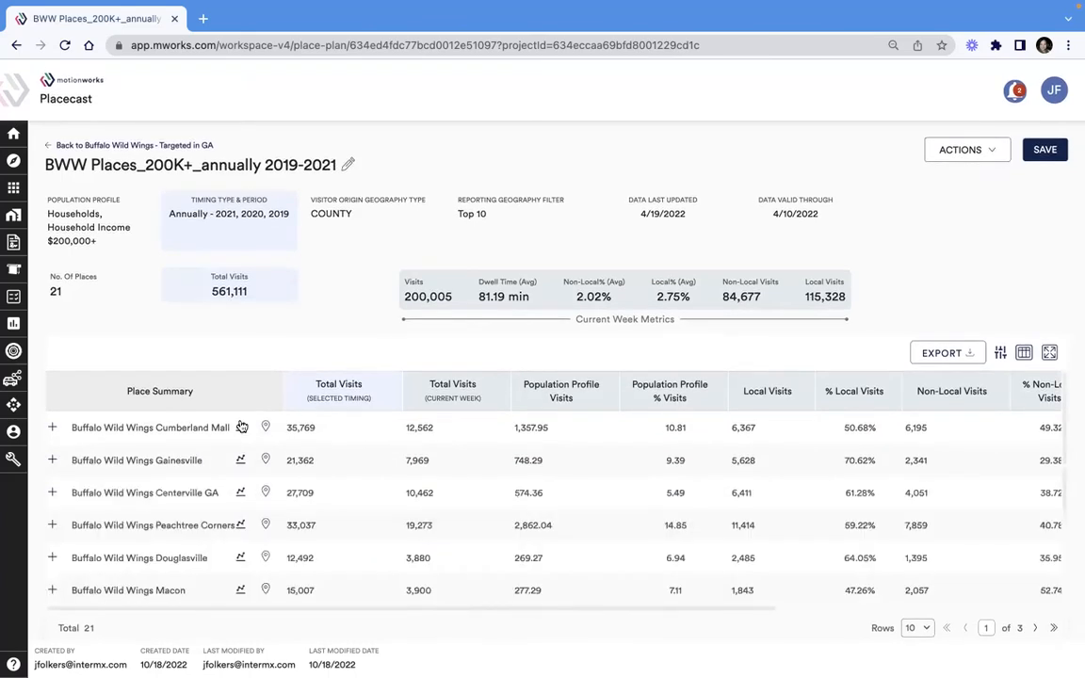
Open the detailed visit report for Buffalo Wild Wings Cumberland Mall and review its yearly visits table and Visits by Year chart.
{"action": "left_click", "coordinate": [241, 426]}
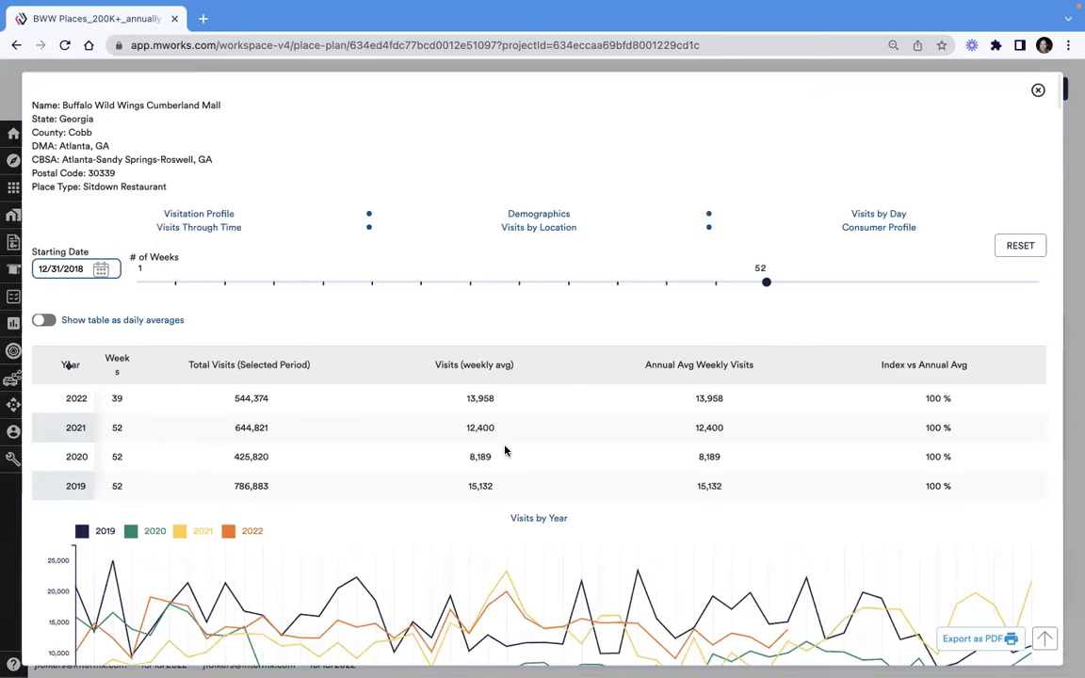
{"action": "scroll", "coordinate": [505, 451], "scroll_direction": "down", "scroll_amount": 2}
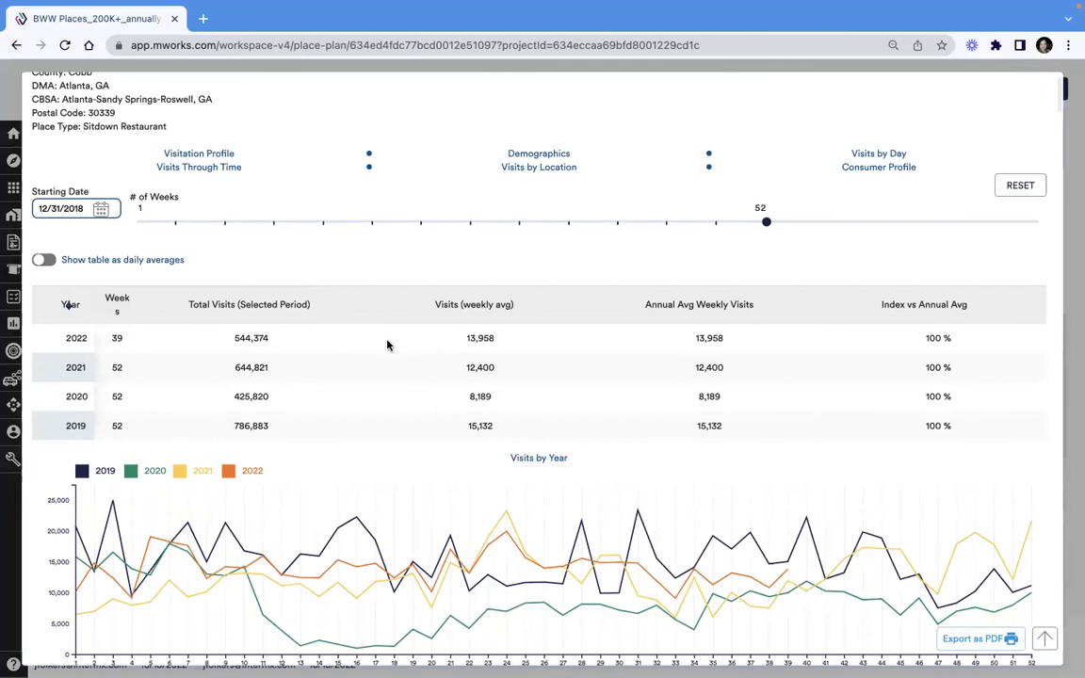
{"action": "scroll", "coordinate": [388, 345], "scroll_direction": "down", "scroll_amount": 5}
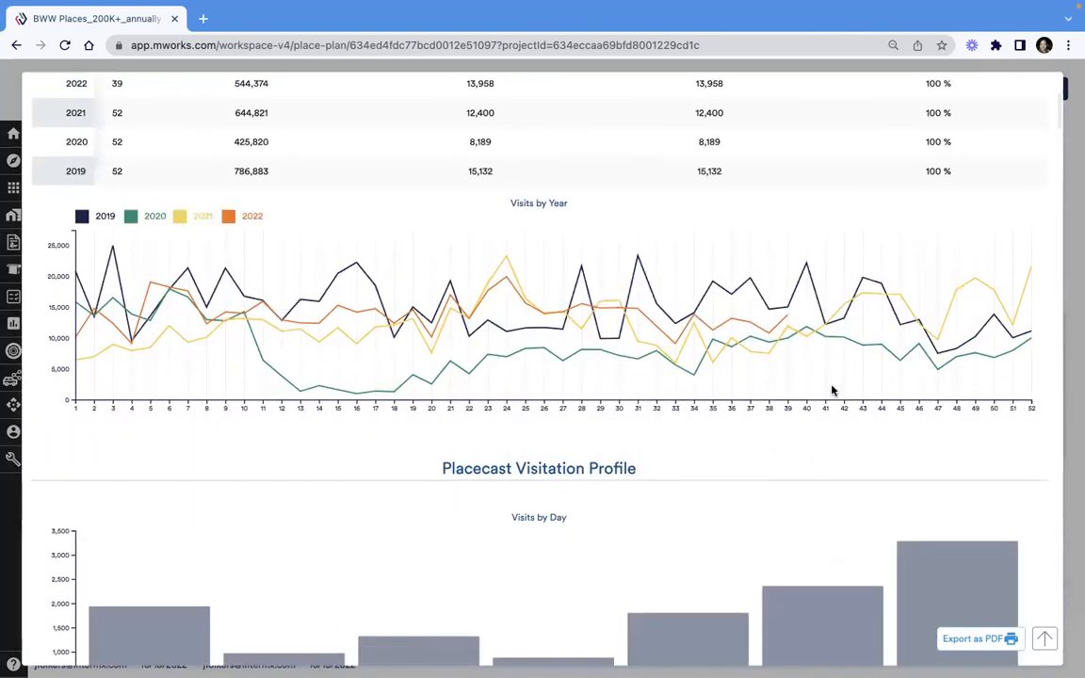
{"action": "scroll", "coordinate": [831, 390], "scroll_direction": "up", "scroll_amount": 3}
{"action": "scroll", "coordinate": [121, 272], "scroll_direction": "up", "scroll_amount": 4}
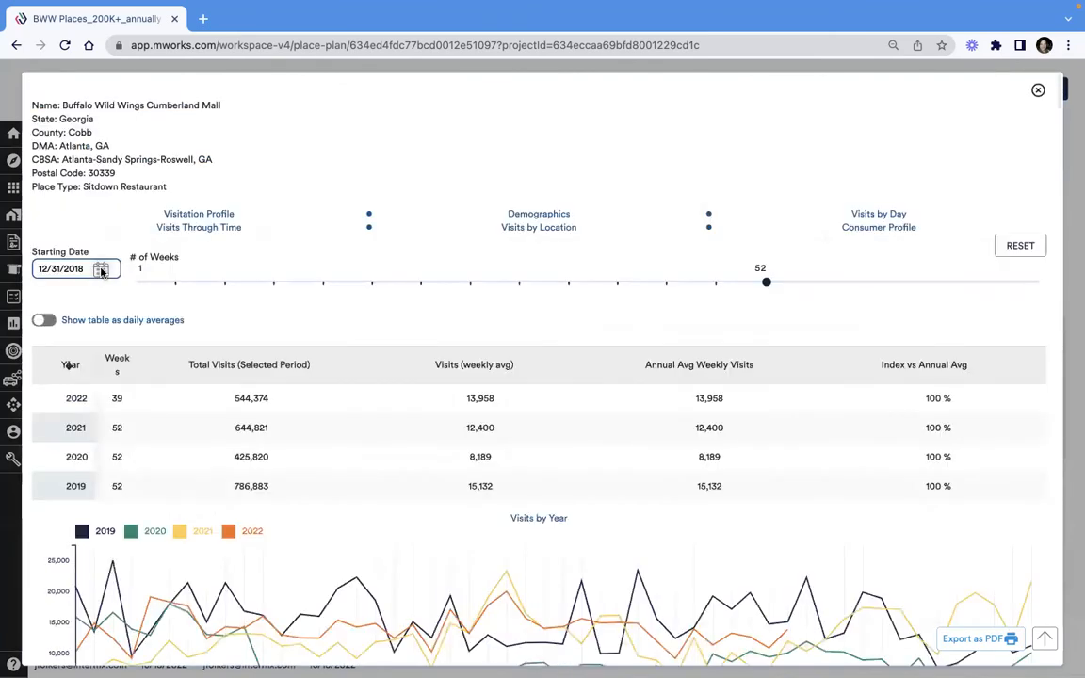
Set the report's starting date to 01/04/2021 and limit the period to 21 weeks.
{"action": "left_click", "coordinate": [111, 269]}
{"action": "left_click", "coordinate": [127, 301]}
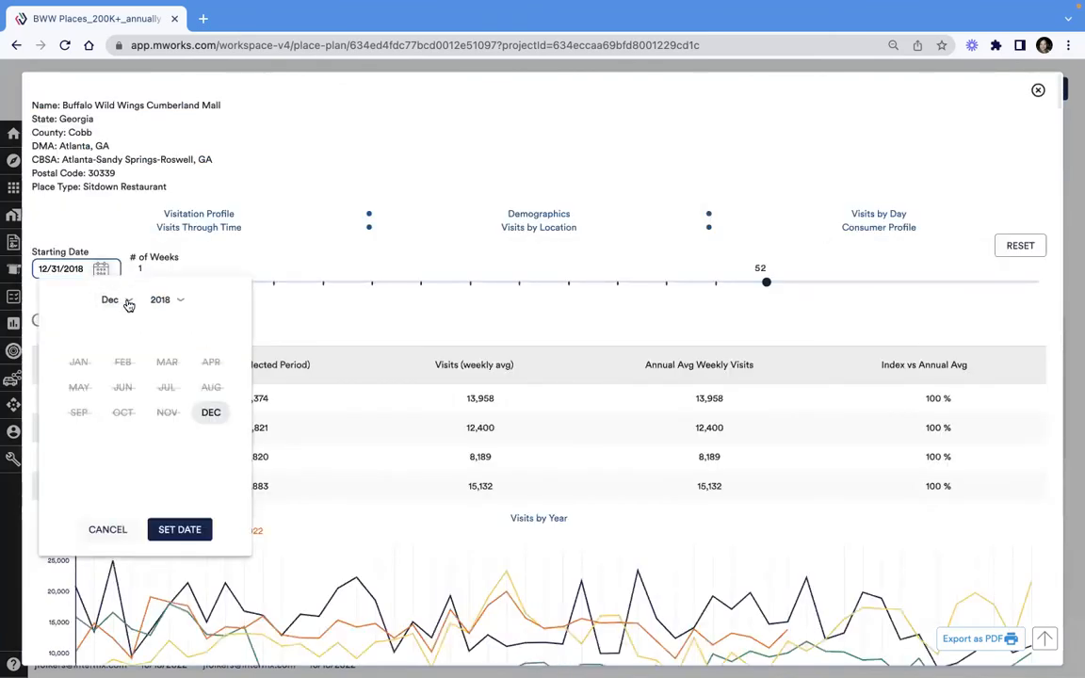
{"action": "left_click", "coordinate": [162, 301]}
{"action": "left_click", "coordinate": [211, 474]}
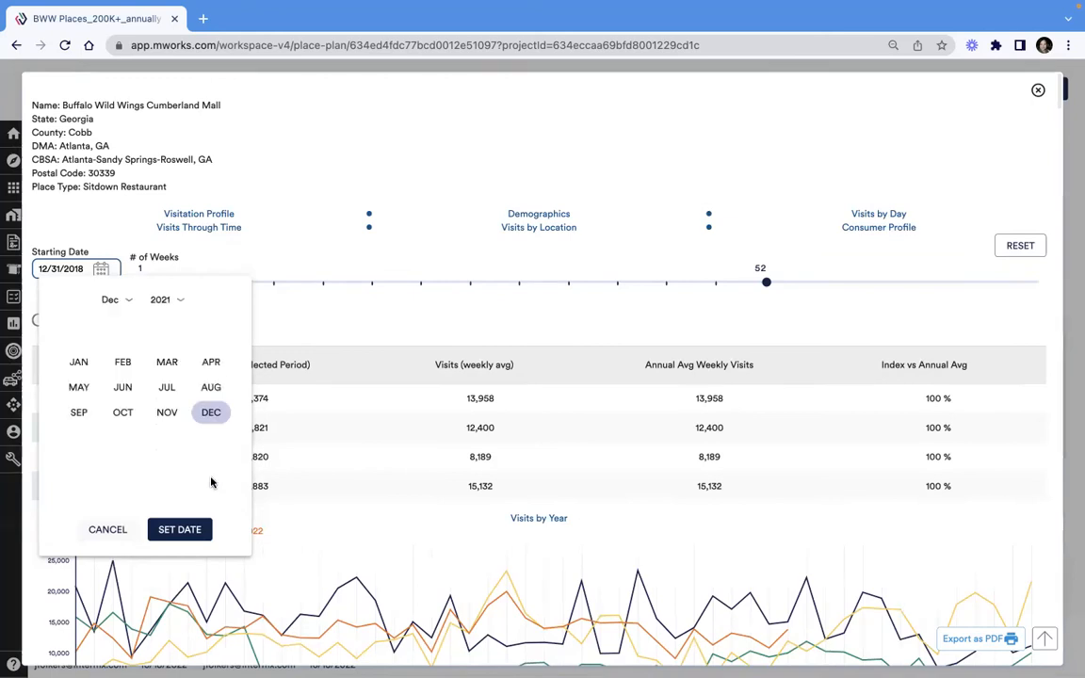
{"action": "left_click", "coordinate": [77, 362]}
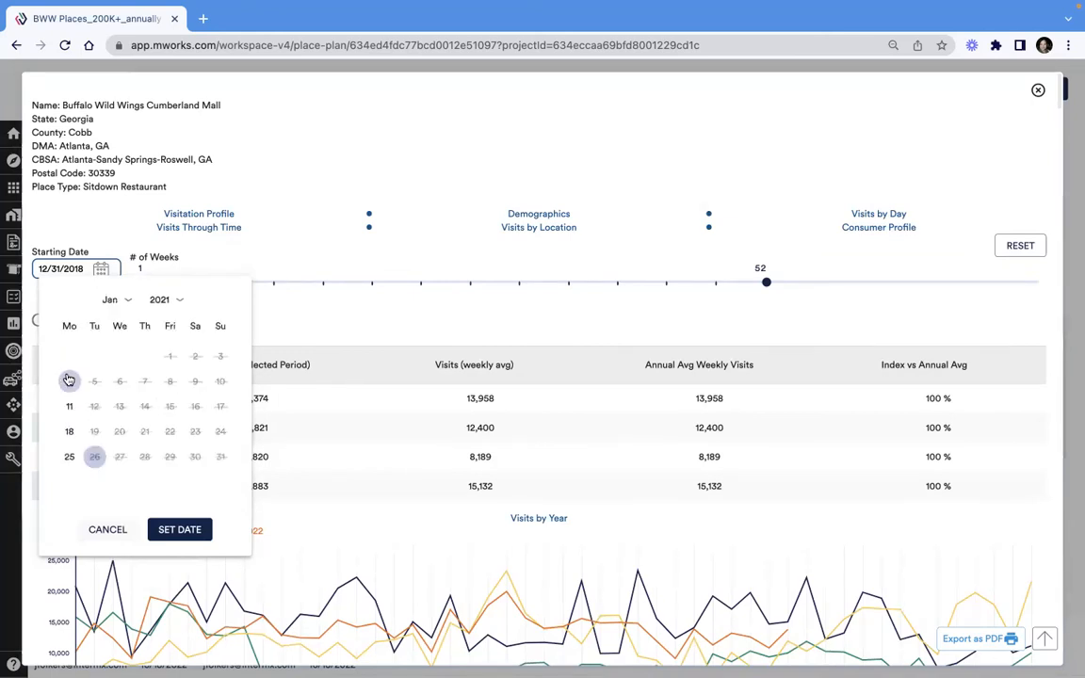
{"action": "left_click", "coordinate": [68, 380]}
{"action": "left_click", "coordinate": [179, 530]}
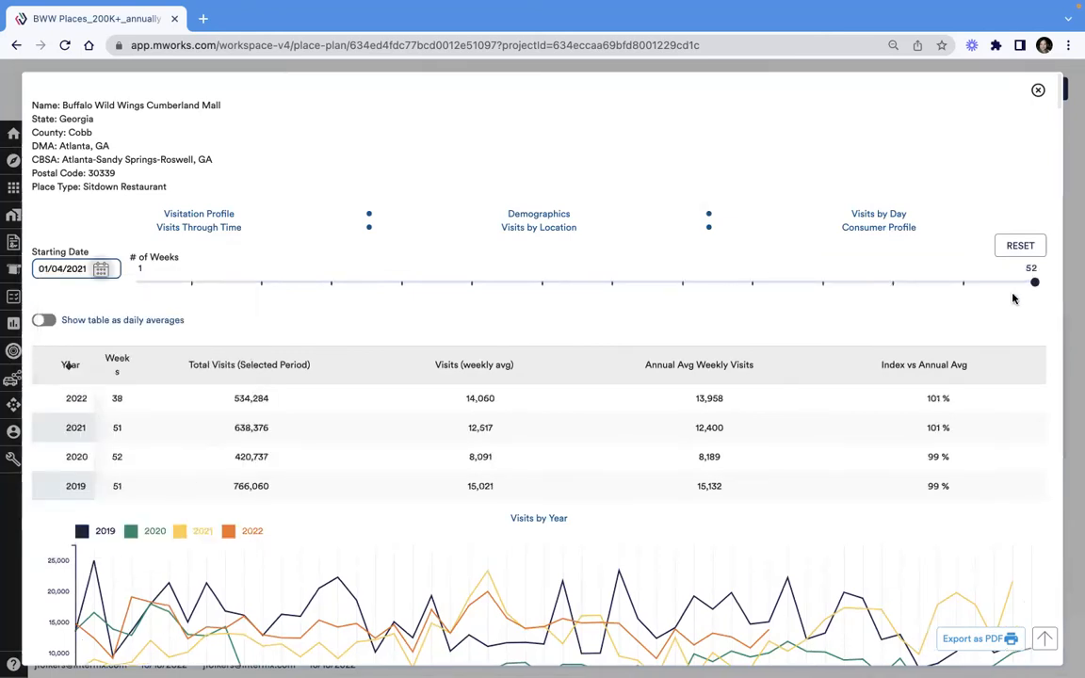
{"action": "left_click_drag", "start_coordinate": [1035, 284], "coordinate": [489, 284]}
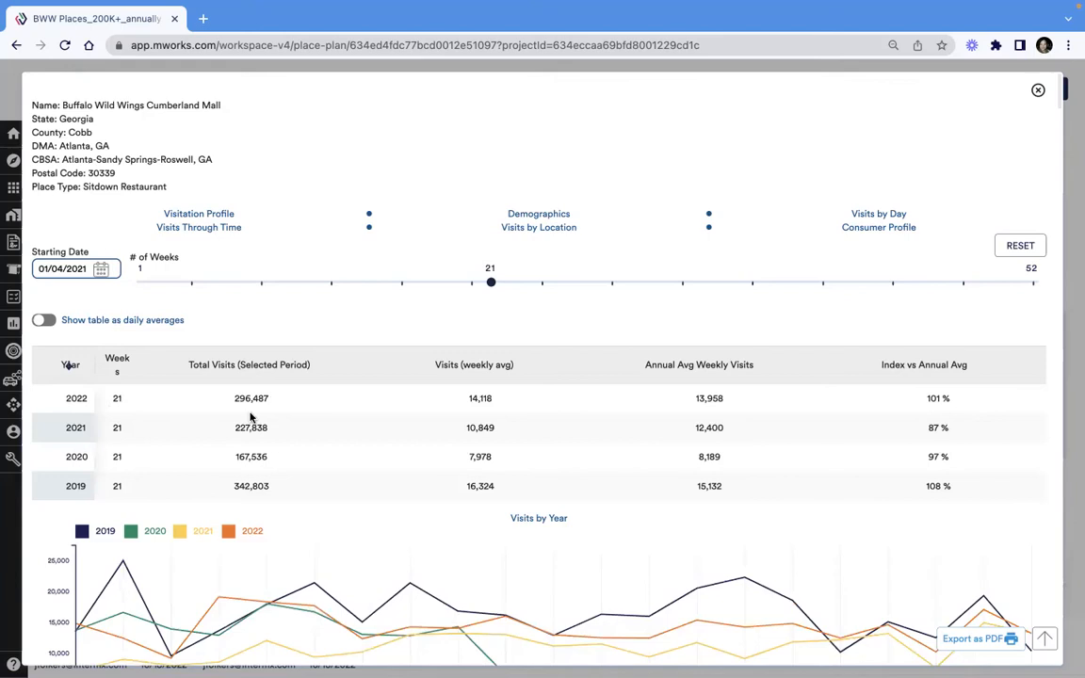
Examine the Visits by Year chart and the Placecast Visitation Profile: visits by day and hour, dwell, local versus nonlocal and visits through time.
{"action": "scroll", "coordinate": [582, 310], "scroll_direction": "down", "scroll_amount": 5}
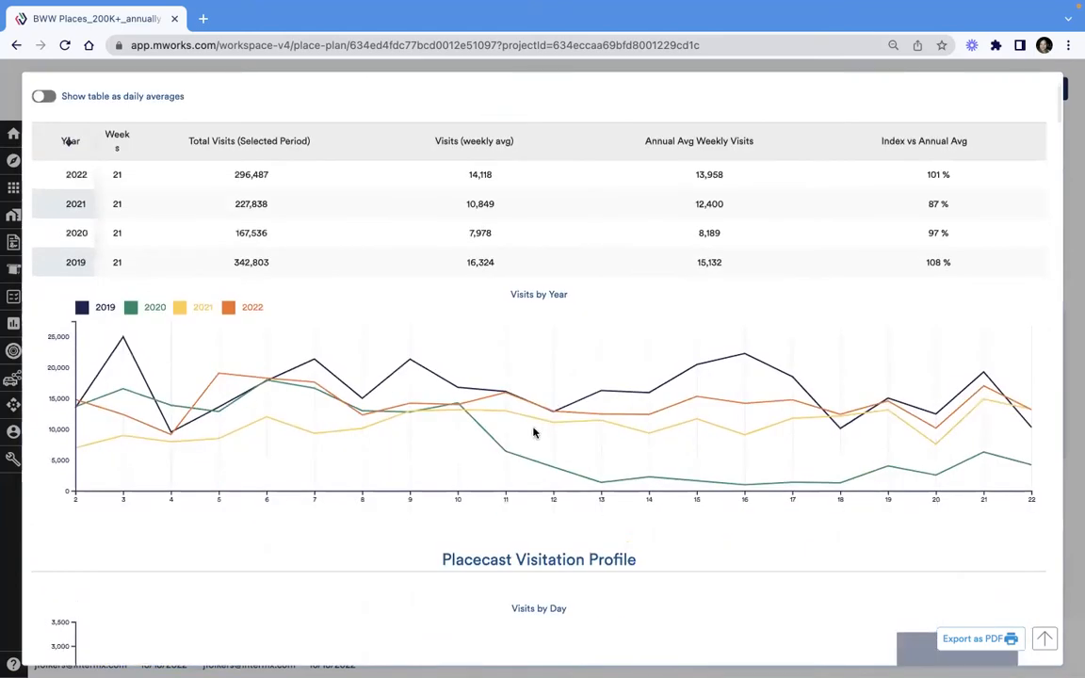
{"action": "scroll", "coordinate": [525, 443], "scroll_direction": "down", "scroll_amount": 8}
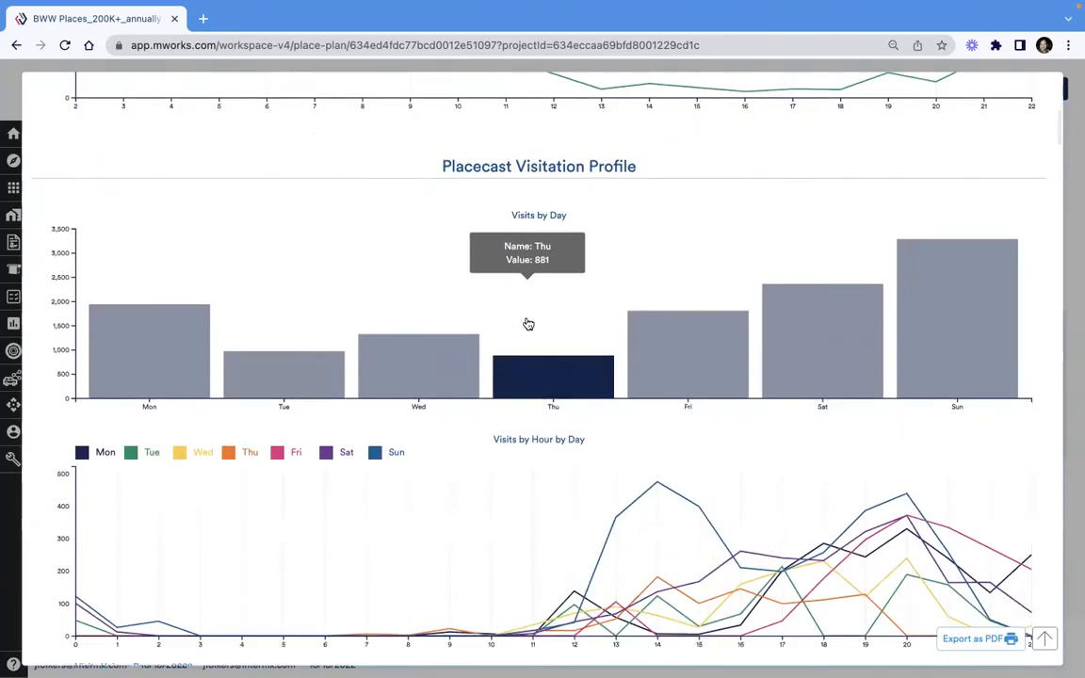
{"action": "scroll", "coordinate": [527, 323], "scroll_direction": "down", "scroll_amount": 2}
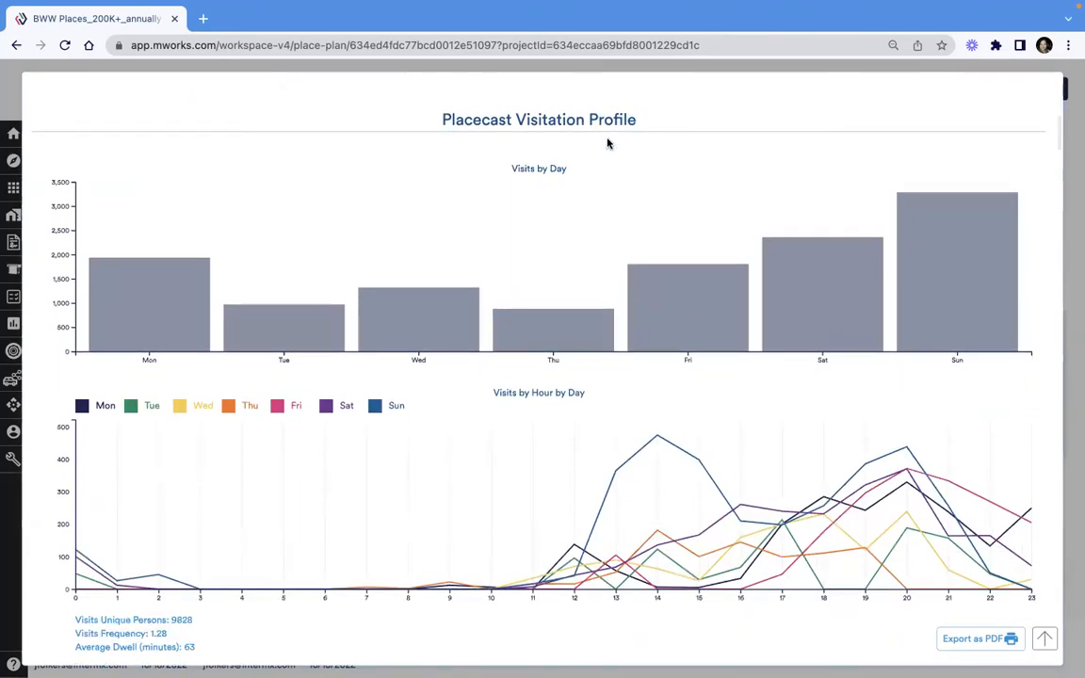
{"action": "scroll", "coordinate": [544, 506], "scroll_direction": "down", "scroll_amount": 1}
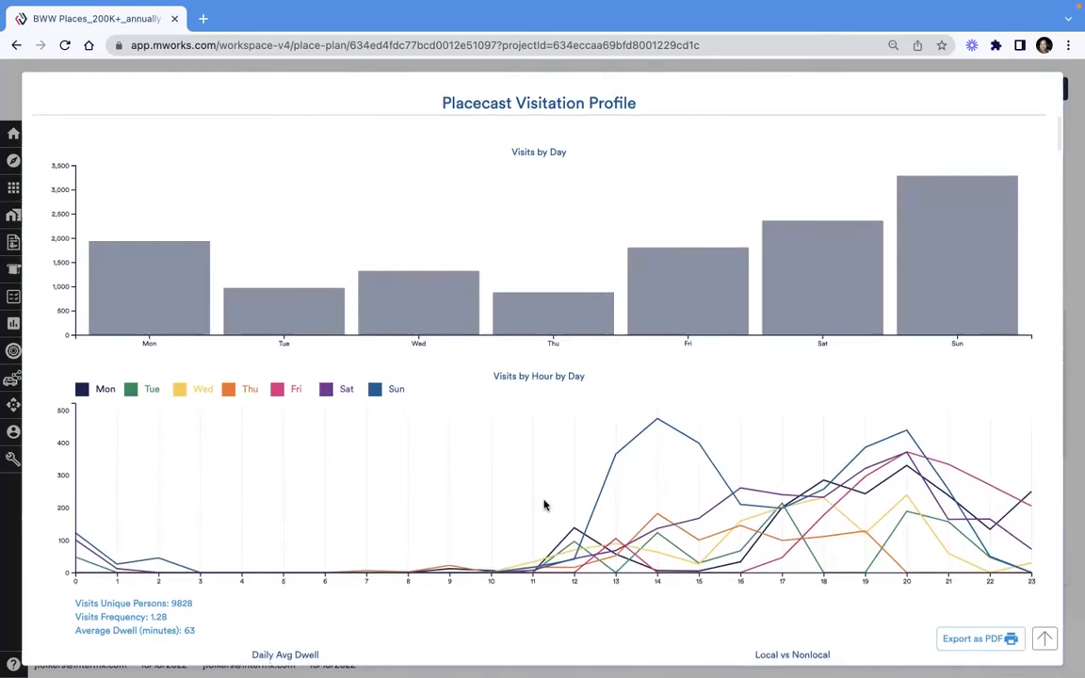
{"action": "scroll", "coordinate": [544, 506], "scroll_direction": "down", "scroll_amount": 5}
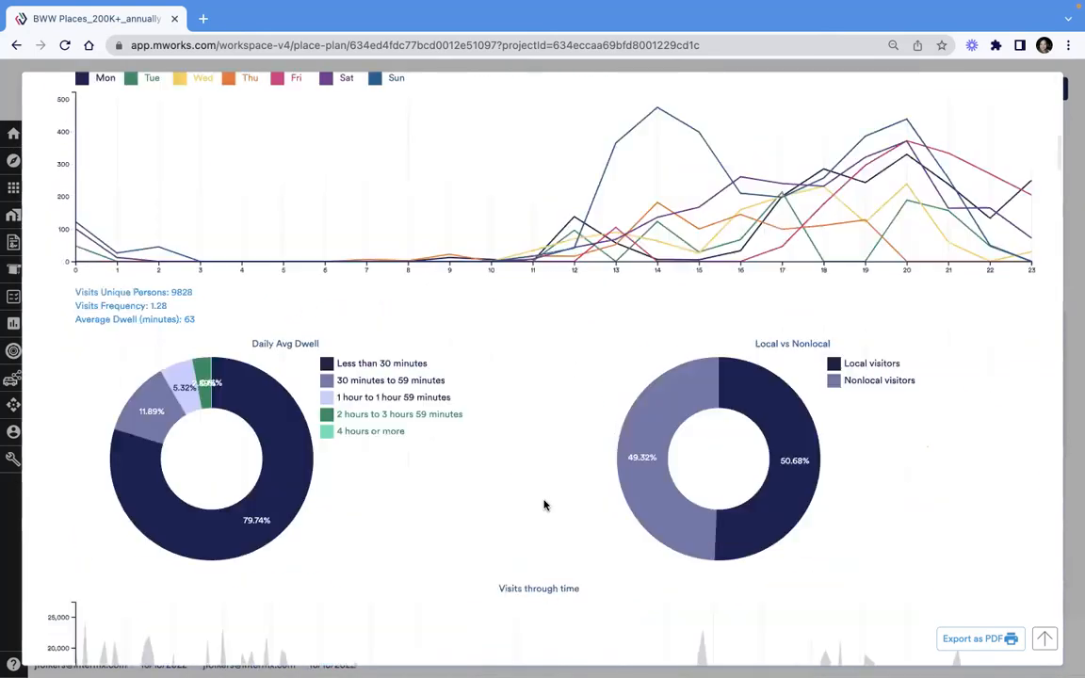
{"action": "scroll", "coordinate": [544, 506], "scroll_direction": "down", "scroll_amount": 5}
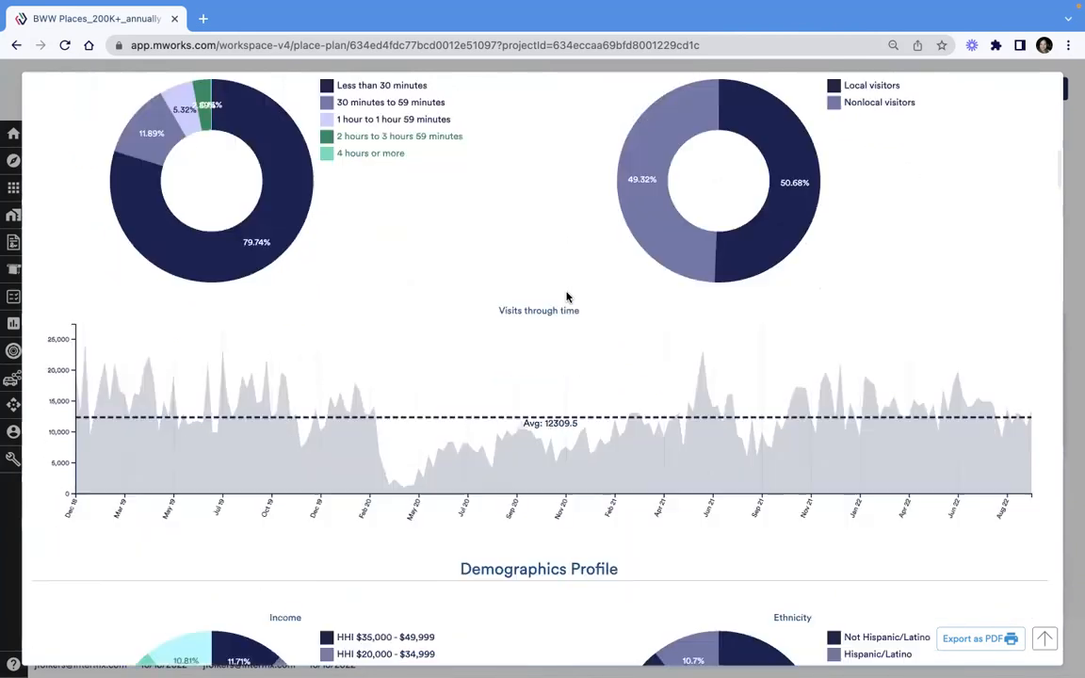
Review the Demographics Profile charts for income, ethnicity, race, gender, age and Prizm segments.
{"action": "scroll", "coordinate": [569, 532], "scroll_direction": "down", "scroll_amount": 7}
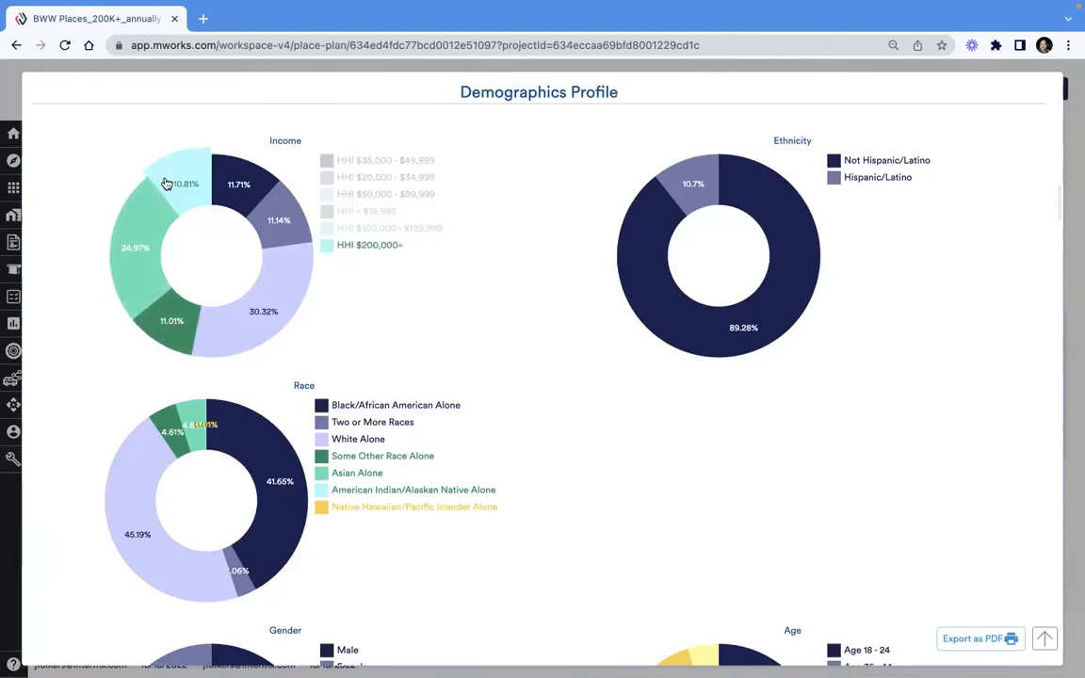
{"action": "scroll", "coordinate": [623, 509], "scroll_direction": "down", "scroll_amount": 3}
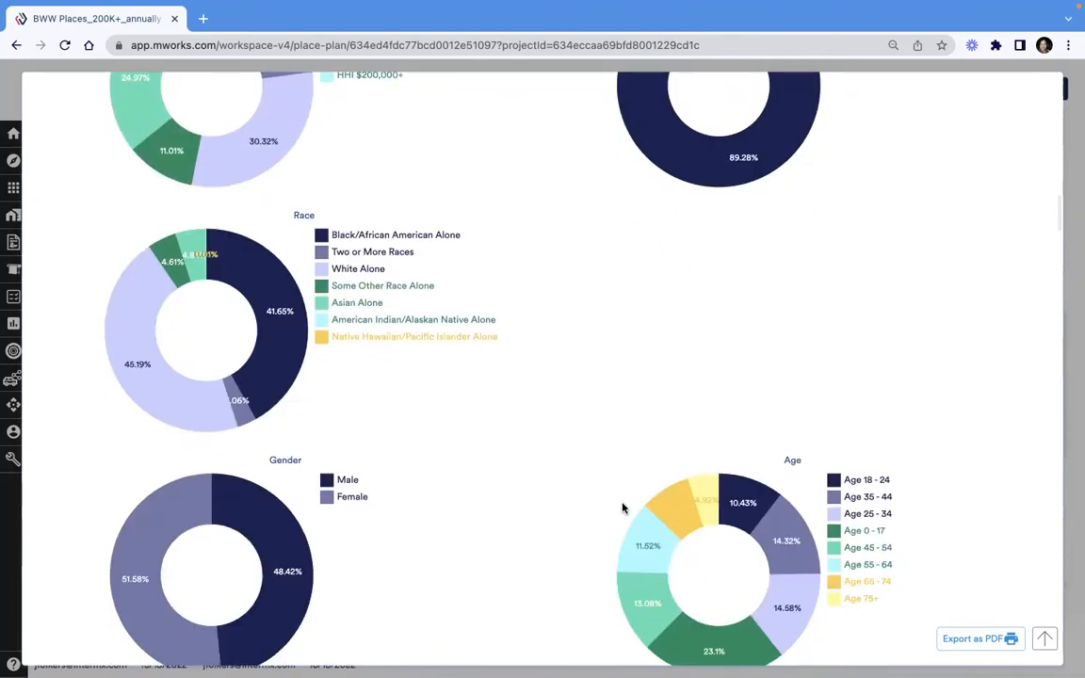
{"action": "scroll", "coordinate": [623, 509], "scroll_direction": "down", "scroll_amount": 5}
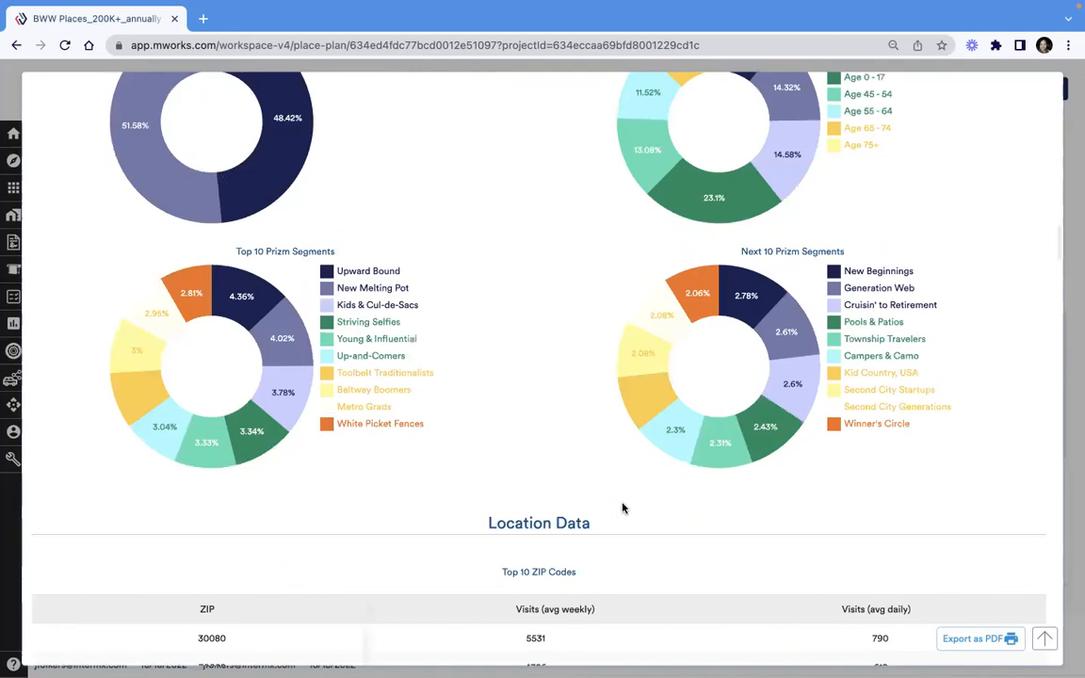
{"action": "scroll", "coordinate": [623, 509], "scroll_direction": "down", "scroll_amount": 2}
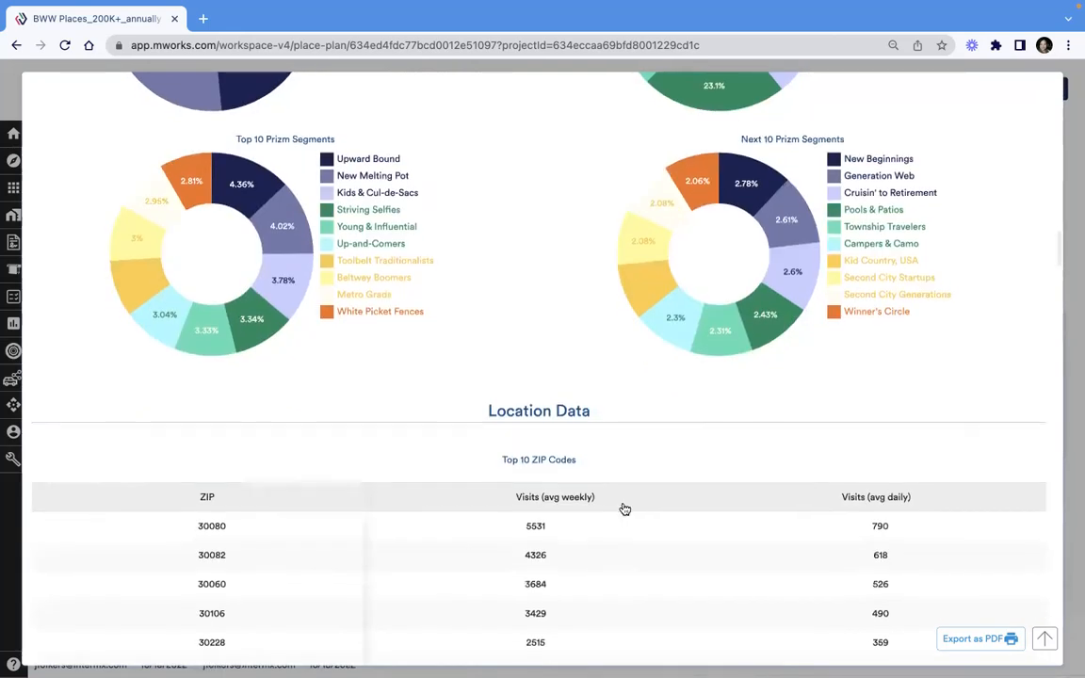
Review the Location Data tables of the top 10 ZIP codes, counties, DMAs and states.
{"action": "scroll", "coordinate": [623, 509], "scroll_direction": "down", "scroll_amount": 3}
{"action": "scroll", "coordinate": [623, 509], "scroll_direction": "down", "scroll_amount": 1}
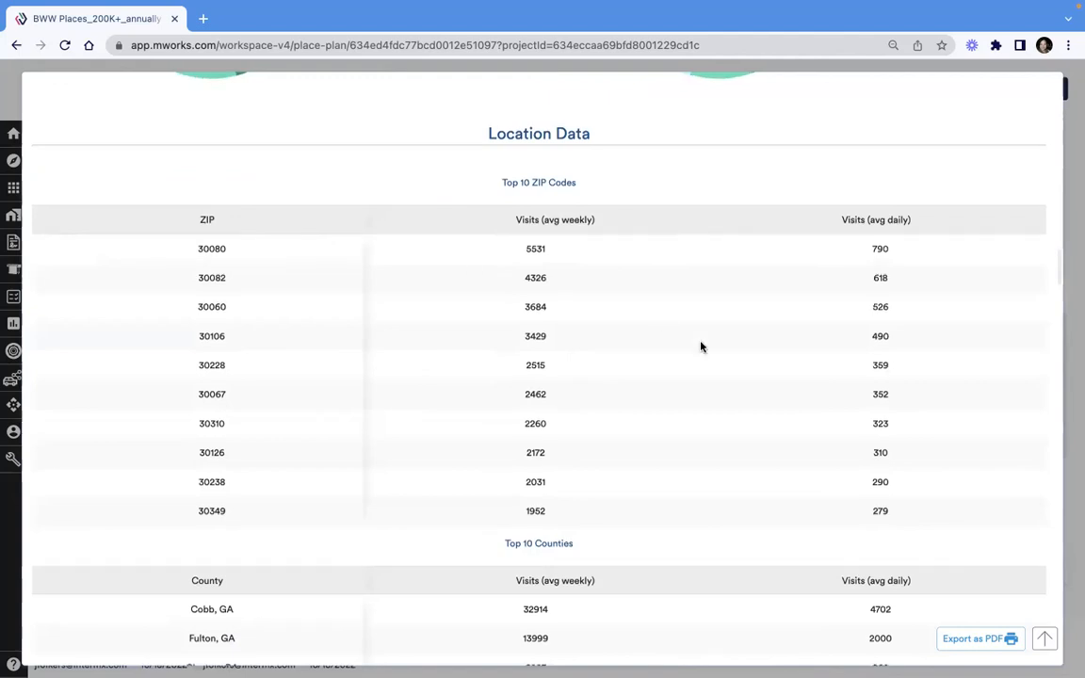
{"action": "scroll", "coordinate": [699, 344], "scroll_direction": "down", "scroll_amount": 4}
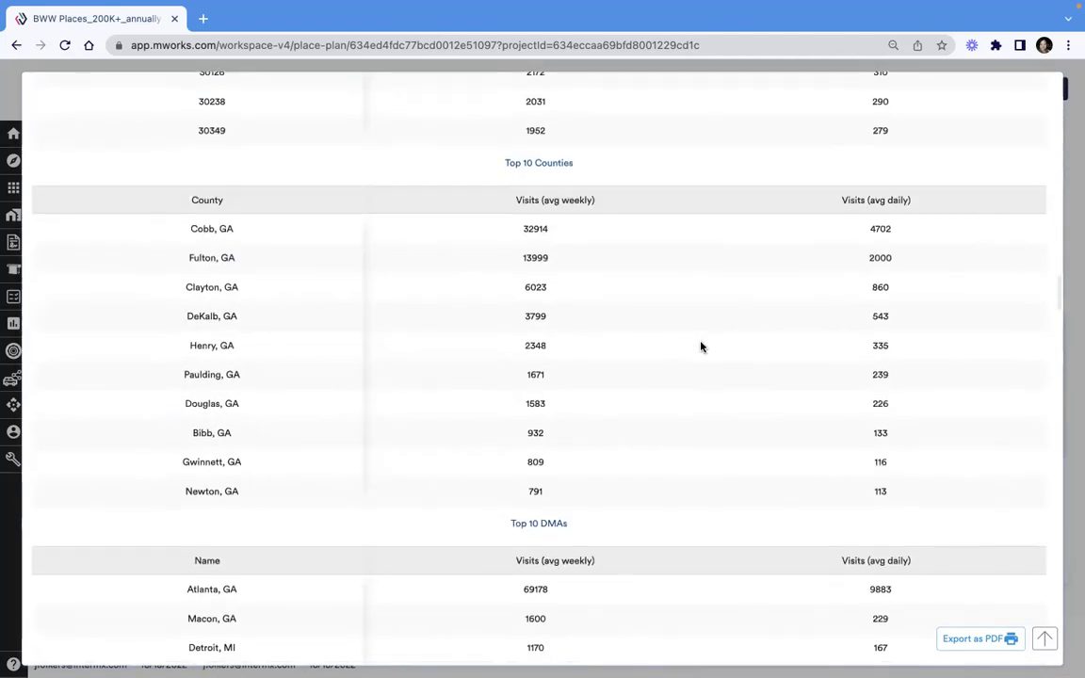
{"action": "scroll", "coordinate": [701, 347], "scroll_direction": "down", "scroll_amount": 1}
{"action": "scroll", "coordinate": [223, 235], "scroll_direction": "down", "scroll_amount": 6}
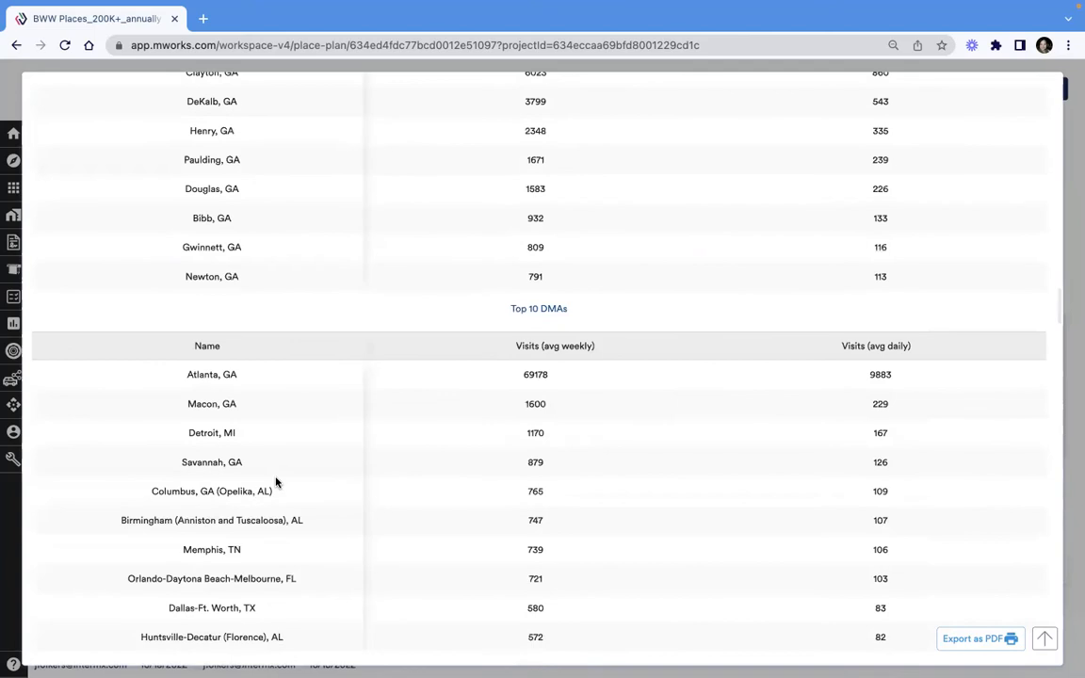
{"action": "scroll", "coordinate": [276, 483], "scroll_direction": "down", "scroll_amount": 4}
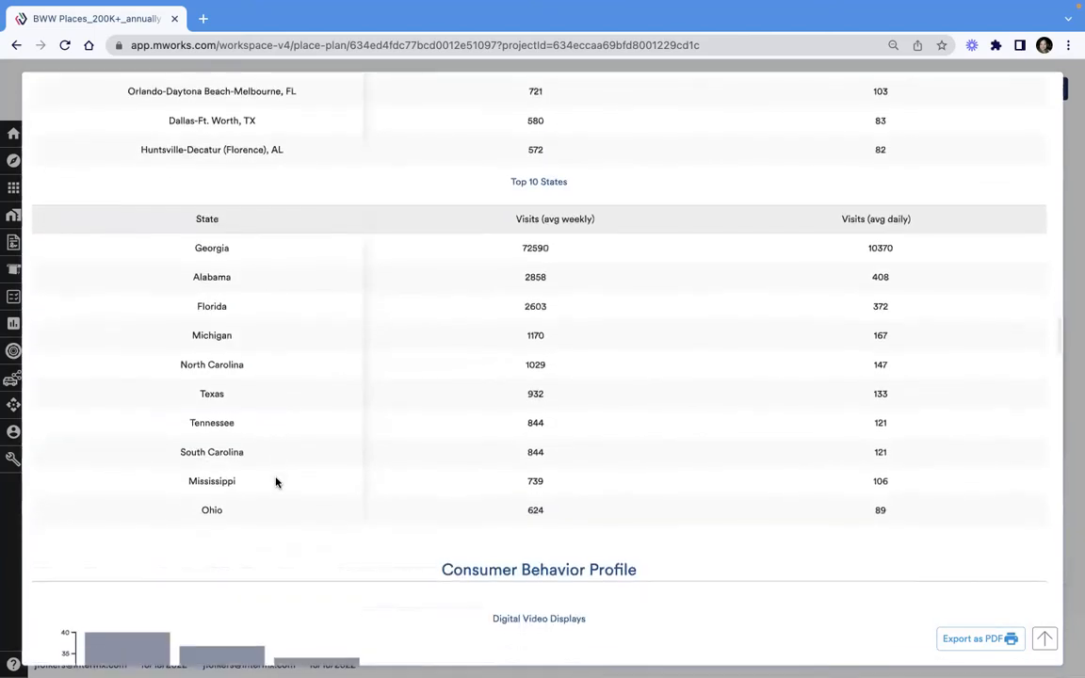
Examine the Consumer Behavior Profile charts, from digital video displays and alcohol consumption to automotive, commuting and financial, and close the report.
{"action": "scroll", "coordinate": [276, 487], "scroll_direction": "down", "scroll_amount": 2}
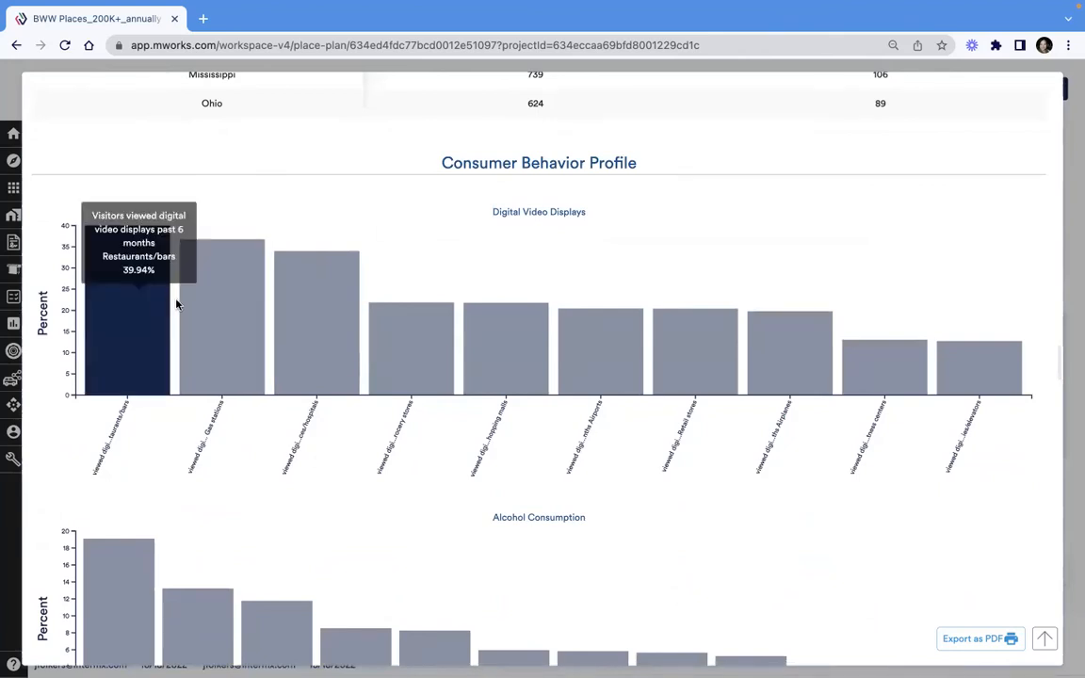
{"action": "scroll", "coordinate": [519, 340], "scroll_direction": "down", "scroll_amount": 2}
{"action": "scroll", "coordinate": [518, 340], "scroll_direction": "down", "scroll_amount": 2}
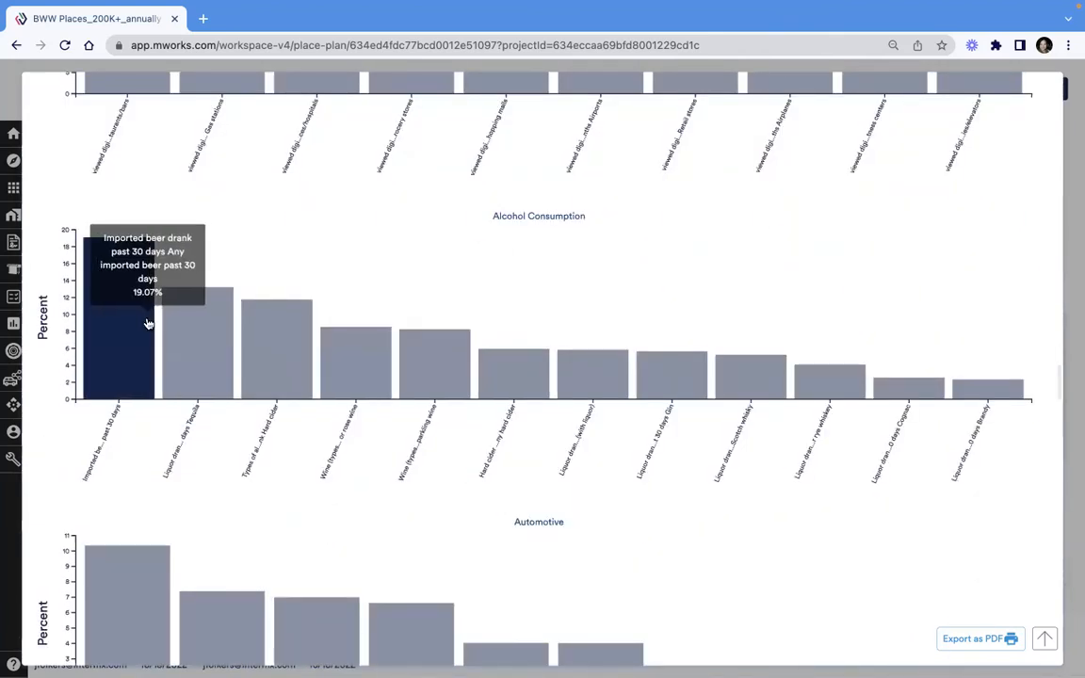
{"action": "scroll", "coordinate": [432, 439], "scroll_direction": "down", "scroll_amount": 3}
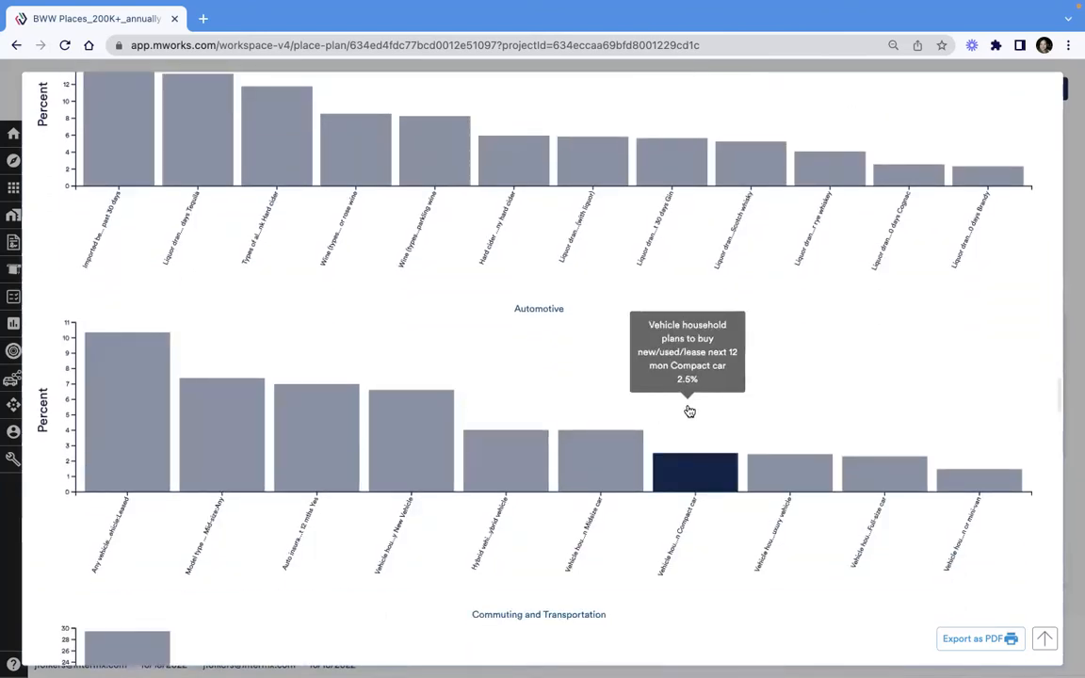
{"action": "scroll", "coordinate": [690, 411], "scroll_direction": "down", "scroll_amount": 5}
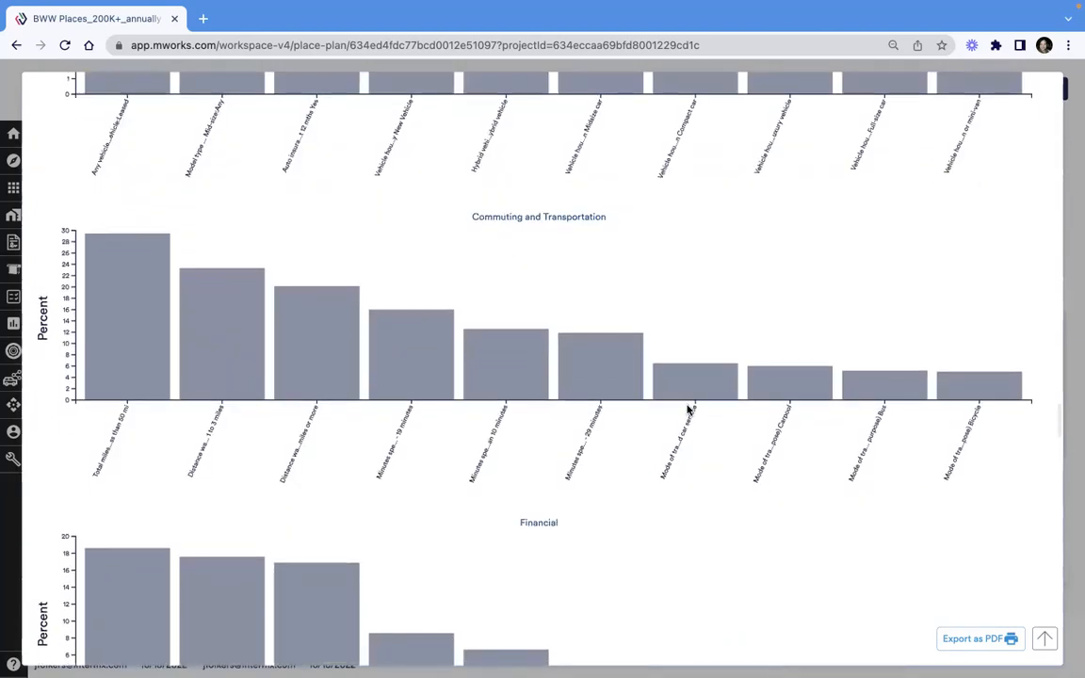
{"action": "scroll", "coordinate": [688, 411], "scroll_direction": "down", "scroll_amount": 3}
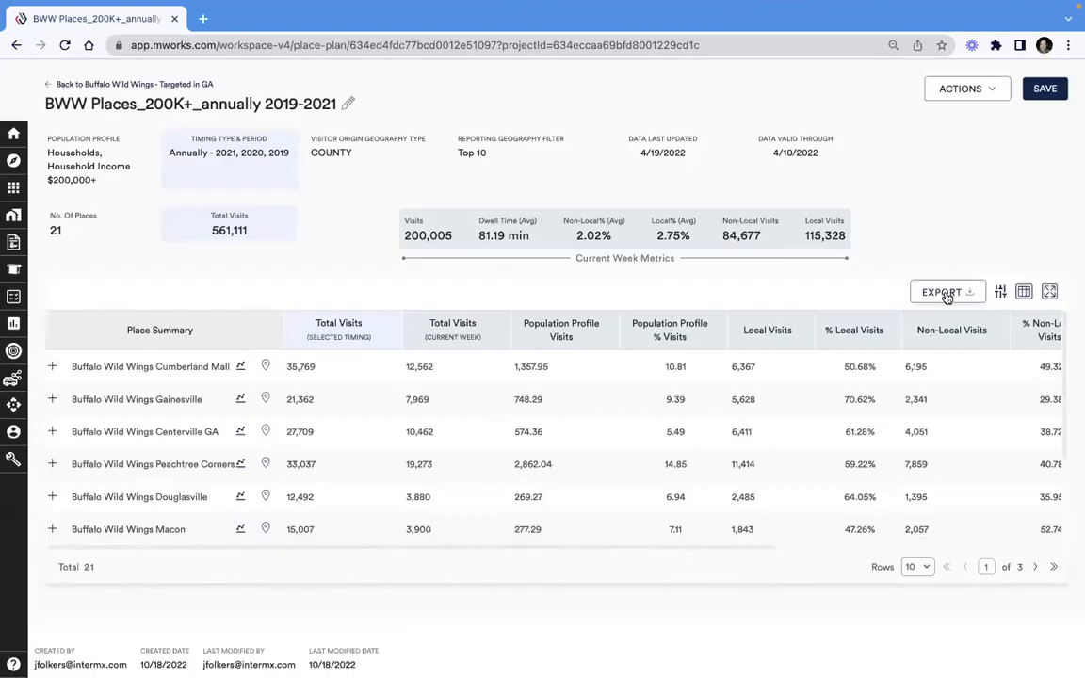
{"action": "scroll", "coordinate": [523, 466], "scroll_direction": "down", "scroll_amount": 1}
{"action": "scroll", "coordinate": [523, 468], "scroll_direction": "down", "scroll_amount": 3}
{"action": "scroll", "coordinate": [523, 467], "scroll_direction": "up", "scroll_amount": 4}
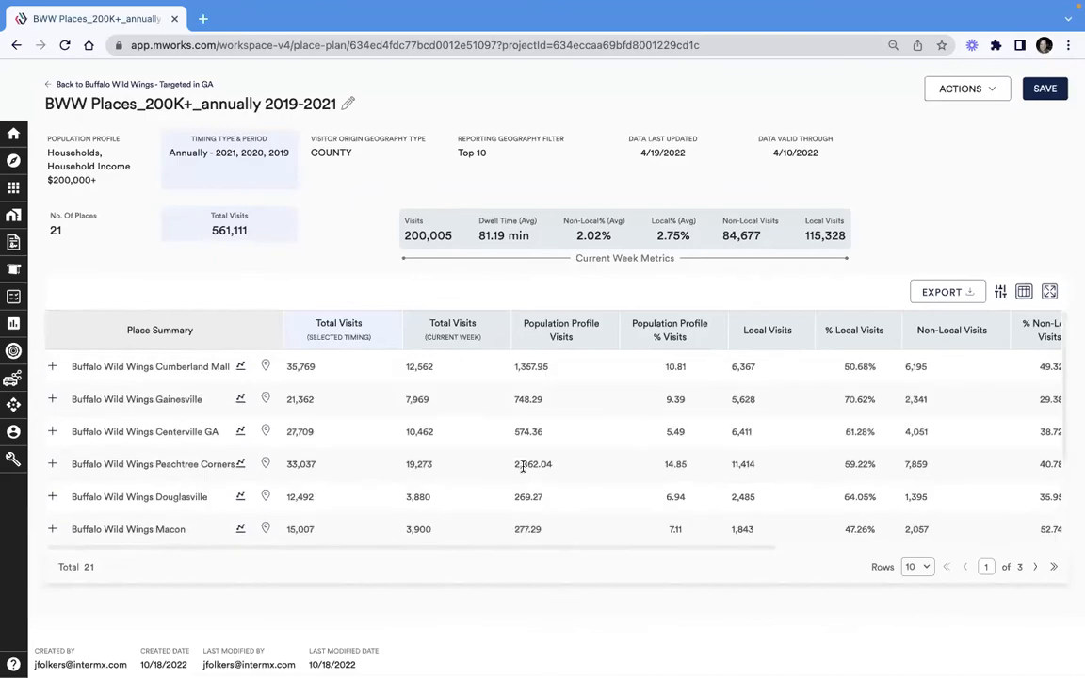